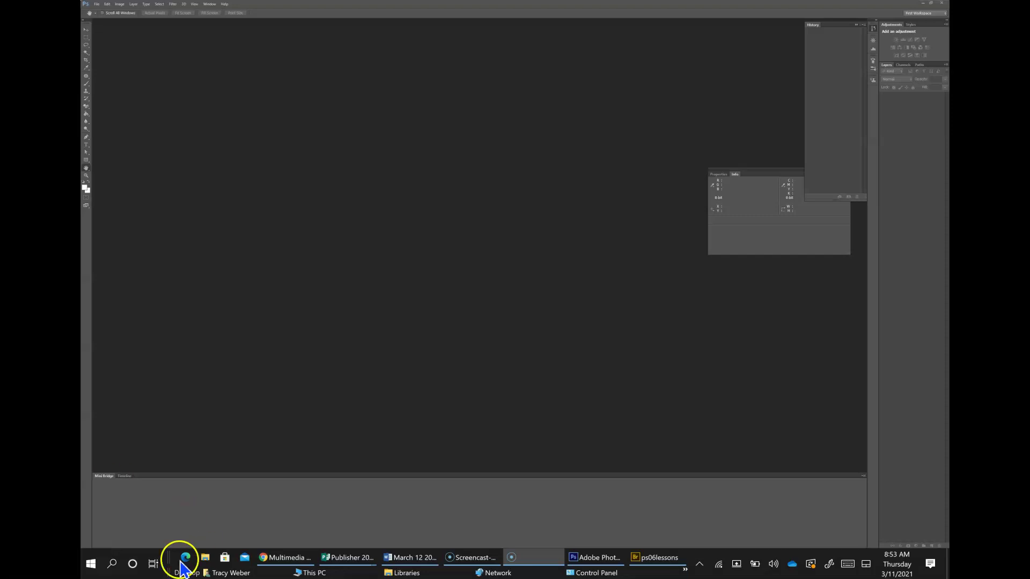
# - Browse to the ps06lessons folder in Adobe Bridge and open ps0703.CR2 through Camera Raw as a Photoshop image
pyautogui.click(96, 5)
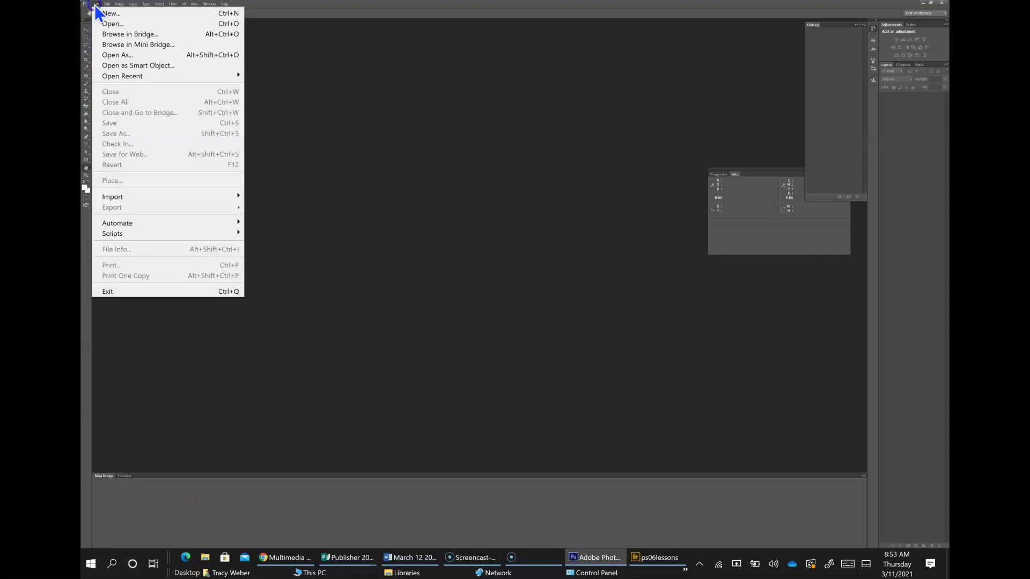
pyautogui.click(116, 37)
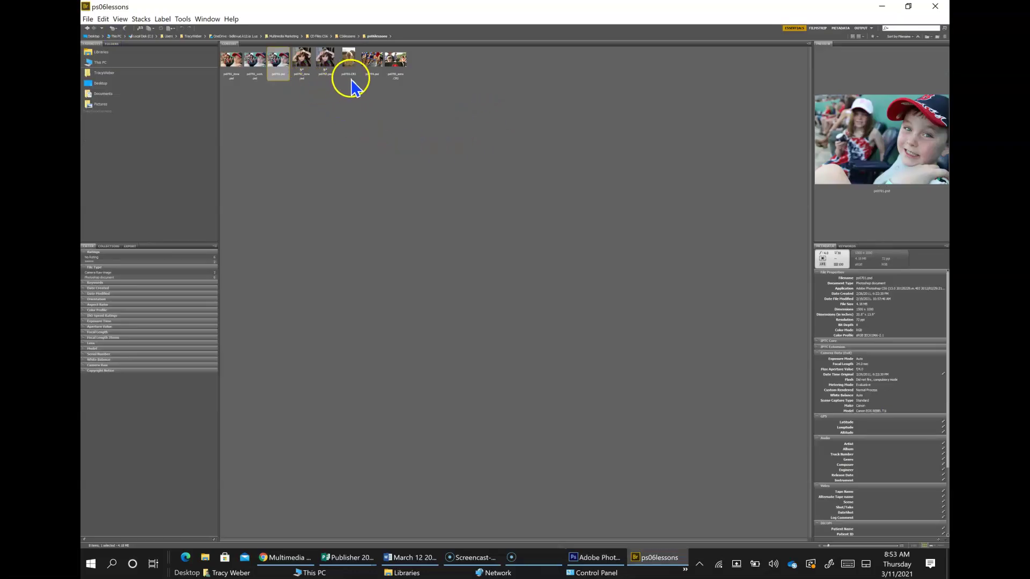
pyautogui.click(348, 57)
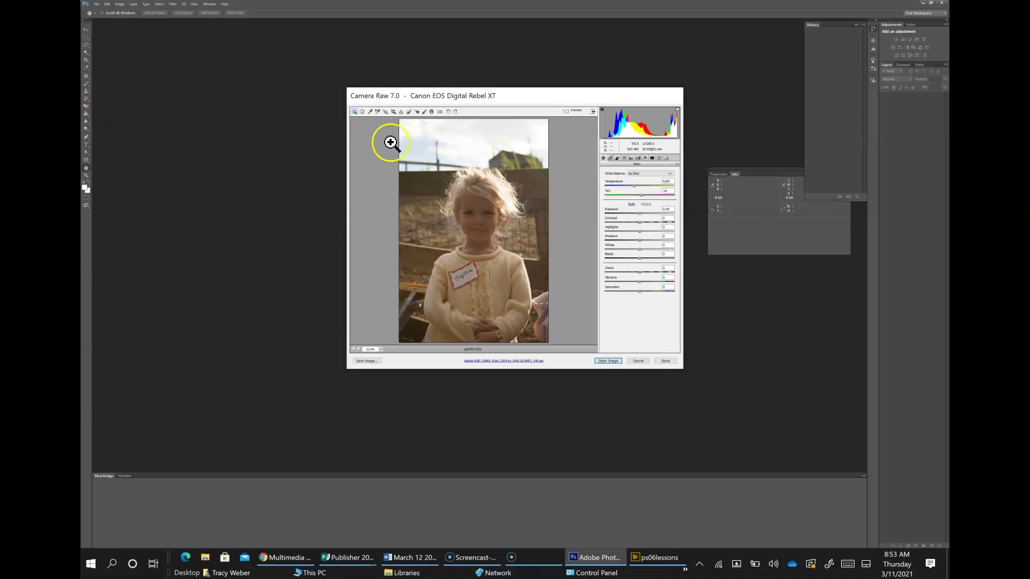
pyautogui.click(609, 361)
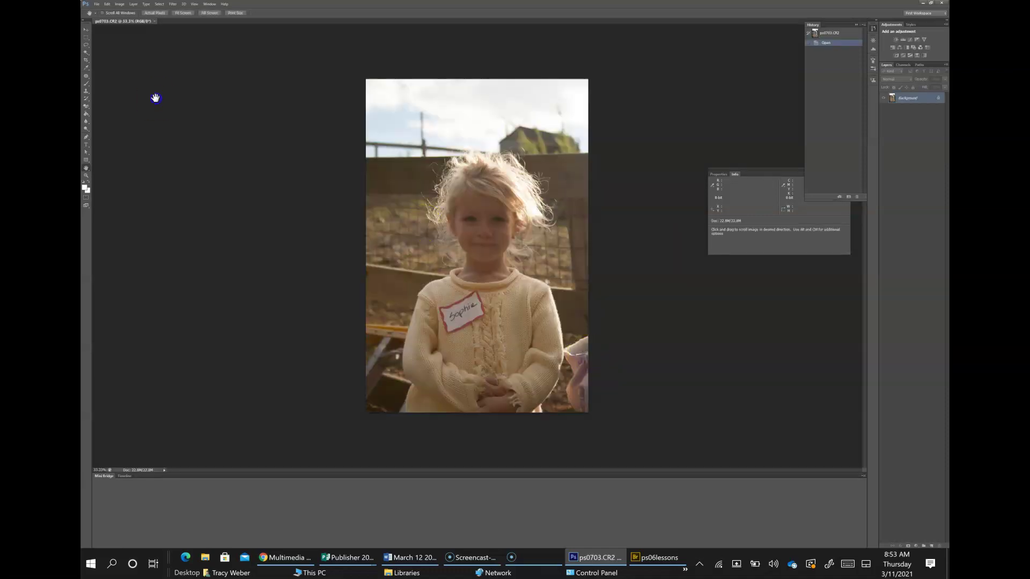
# - Go through the Spot Healing Brush and Healing Brush tools, finishing with the Red Eye tool selected
pyautogui.click(87, 77)
pyautogui.moveTo(97, 84); pyautogui.dragTo(116, 78)
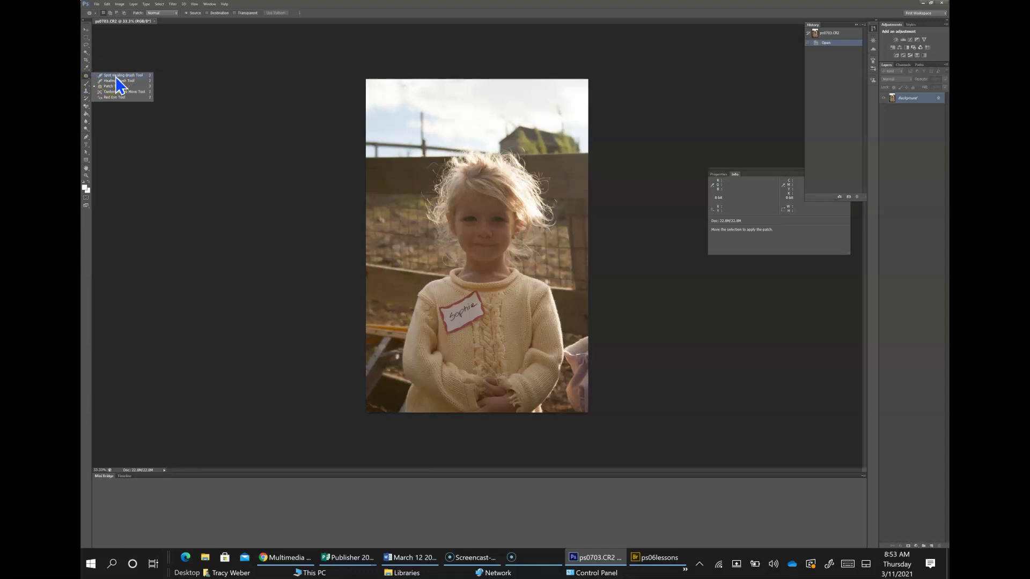
pyautogui.moveTo(115, 78); pyautogui.dragTo(115, 77)
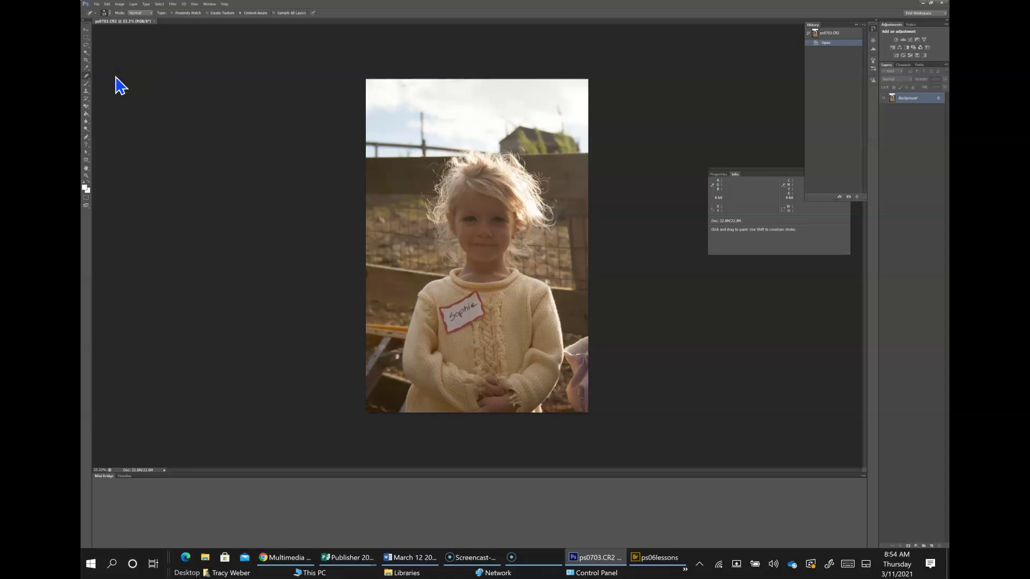
pyautogui.click(87, 78)
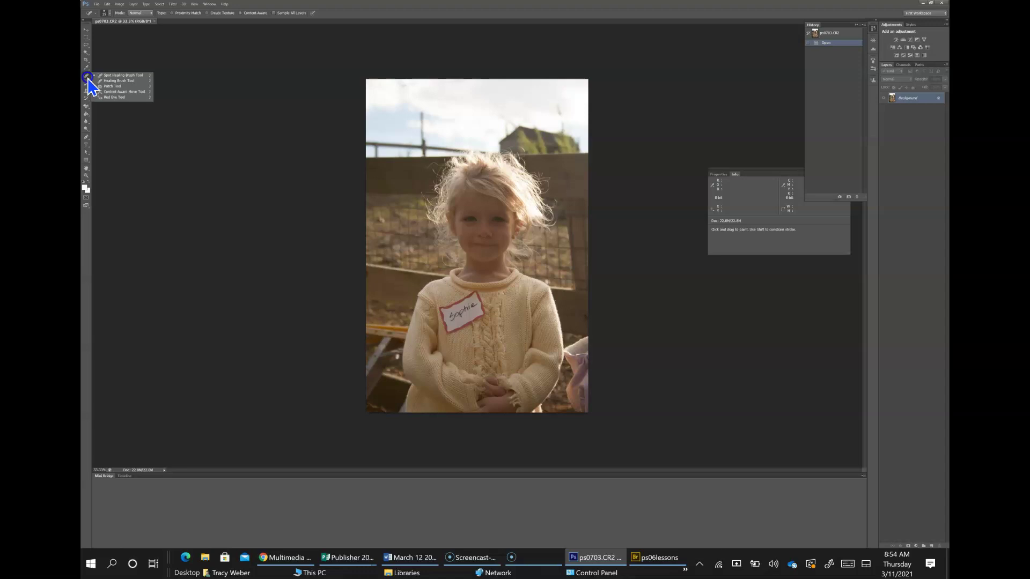
pyautogui.click(110, 81)
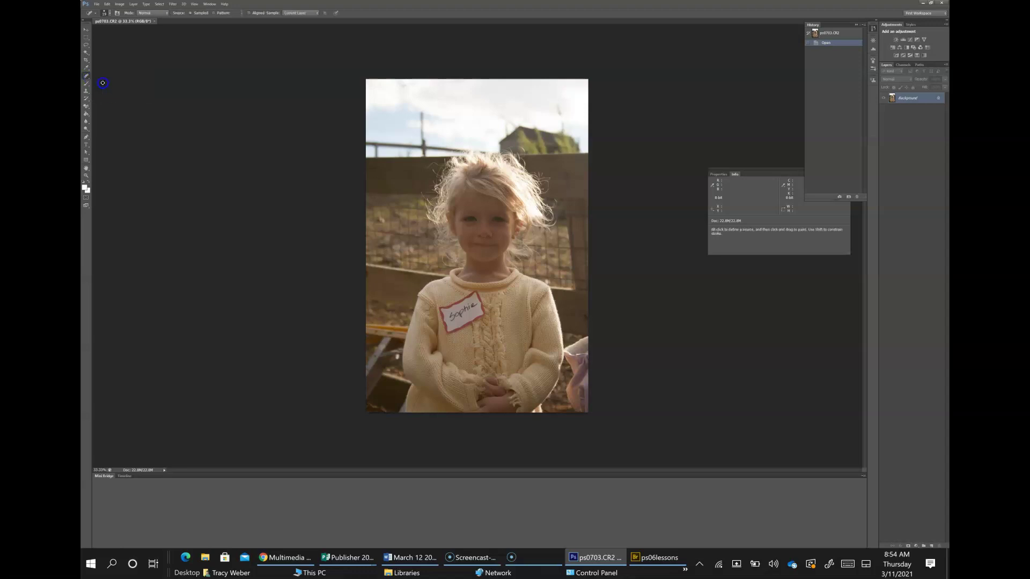
pyautogui.click(87, 79)
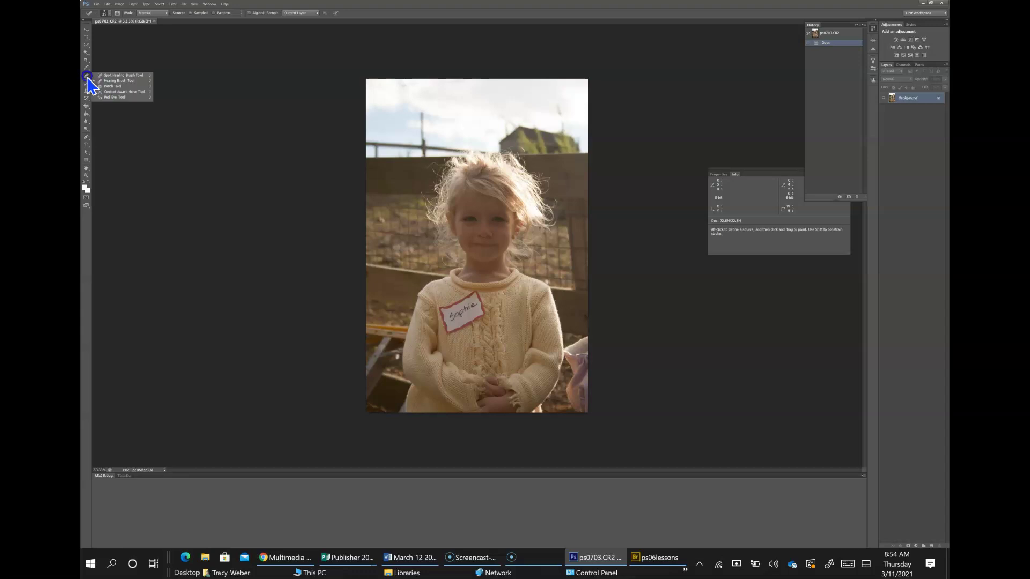
pyautogui.click(119, 97)
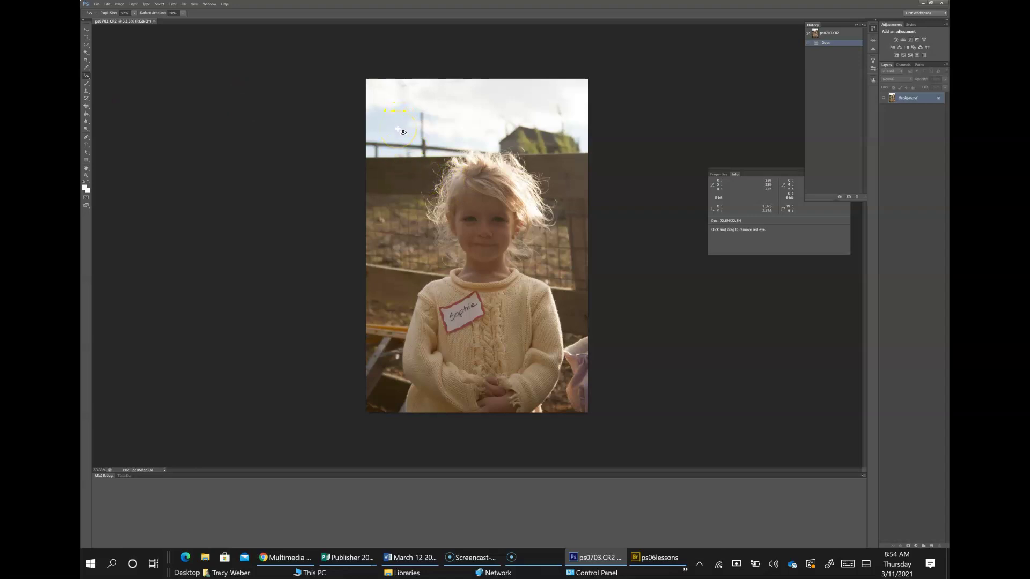
# - Save the open raw photo as ps0702_work in Photoshop format in the ps06lessons folder and view it at 100%
pyautogui.click(96, 4)
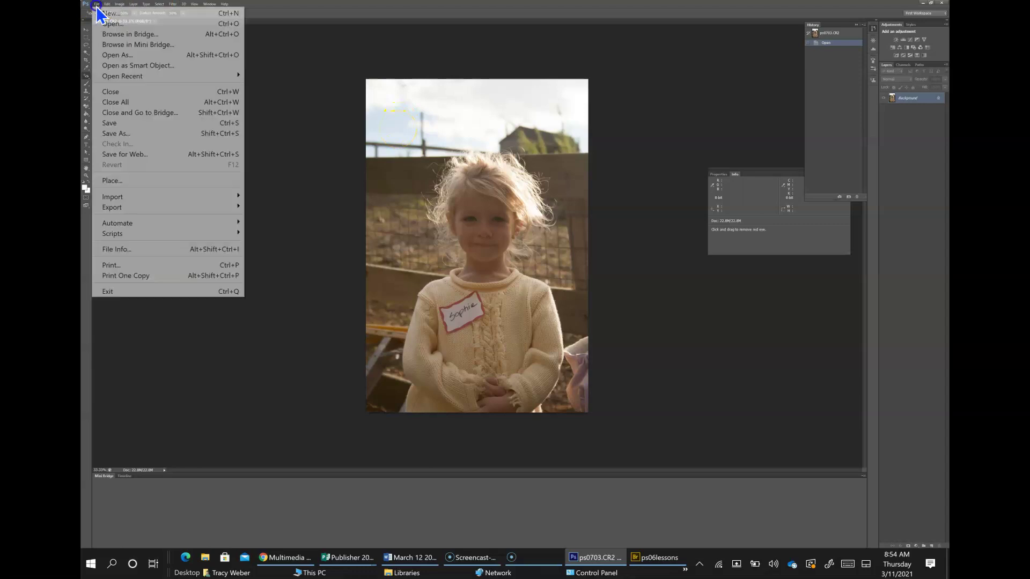
pyautogui.click(108, 133)
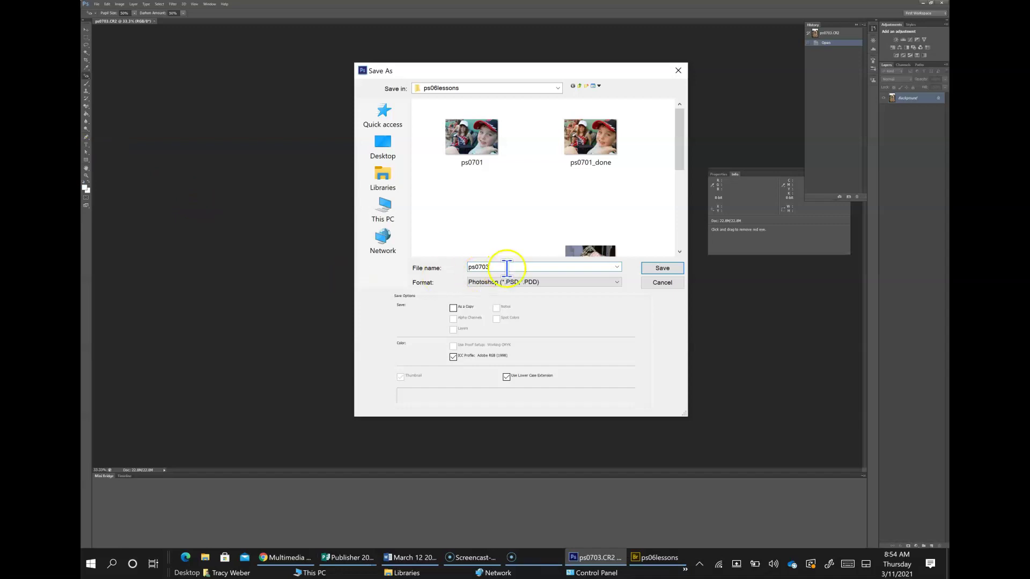
pyautogui.press('BackSpace')
pyautogui.write('2')
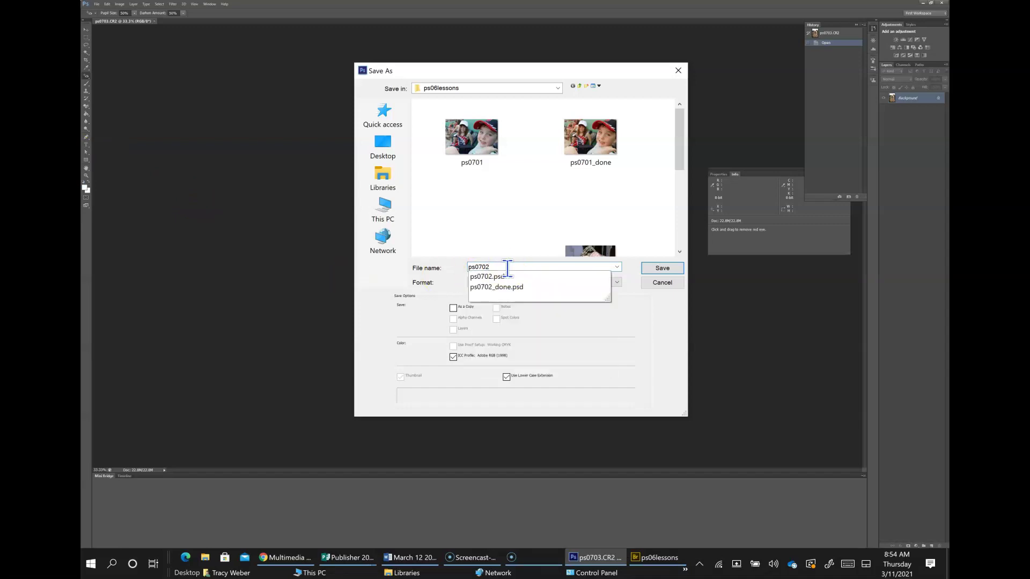
pyautogui.write('_work')
pyautogui.press('Return')
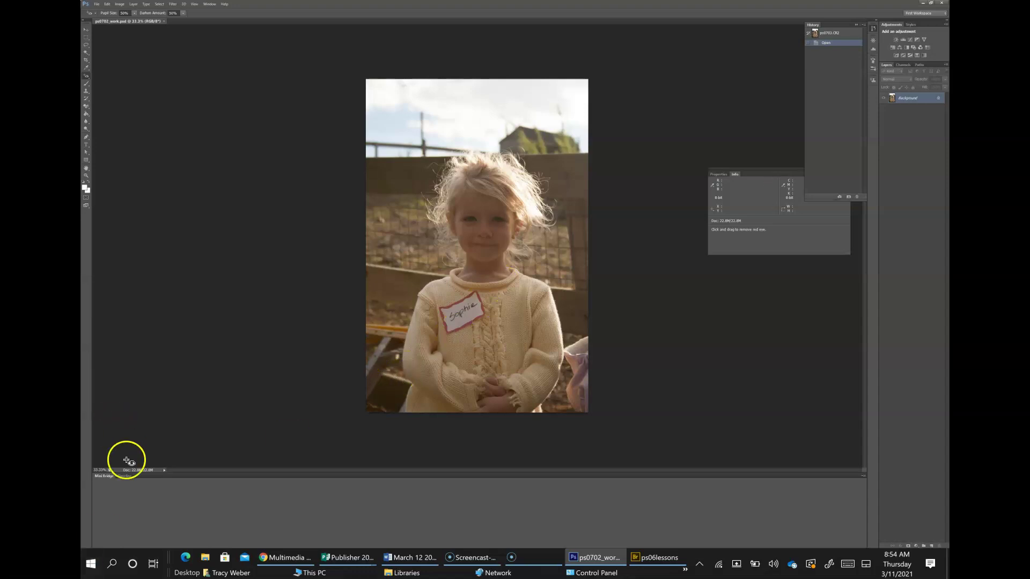
pyautogui.click(101, 470)
pyautogui.write('100')
pyautogui.press('Return')
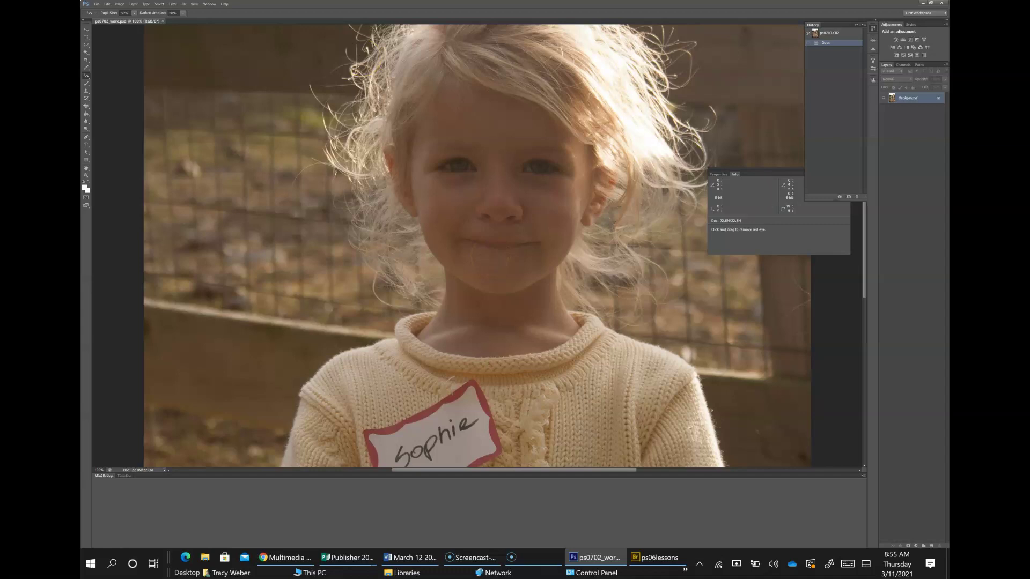
# - Open ps0702 from the ps06lessons folder and close the ps0702_work document made from the raw photo
pyautogui.click(97, 4)
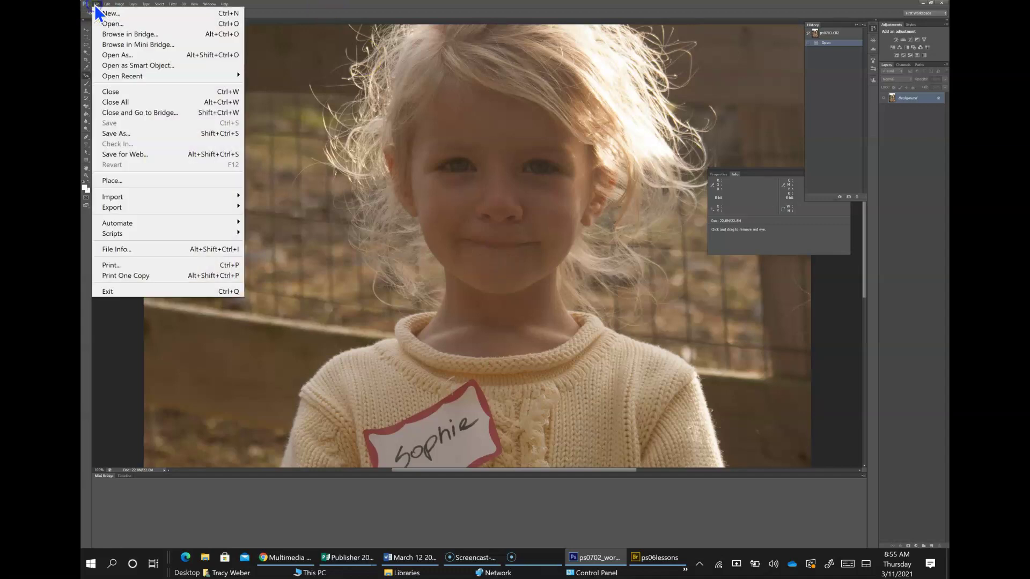
pyautogui.click(102, 23)
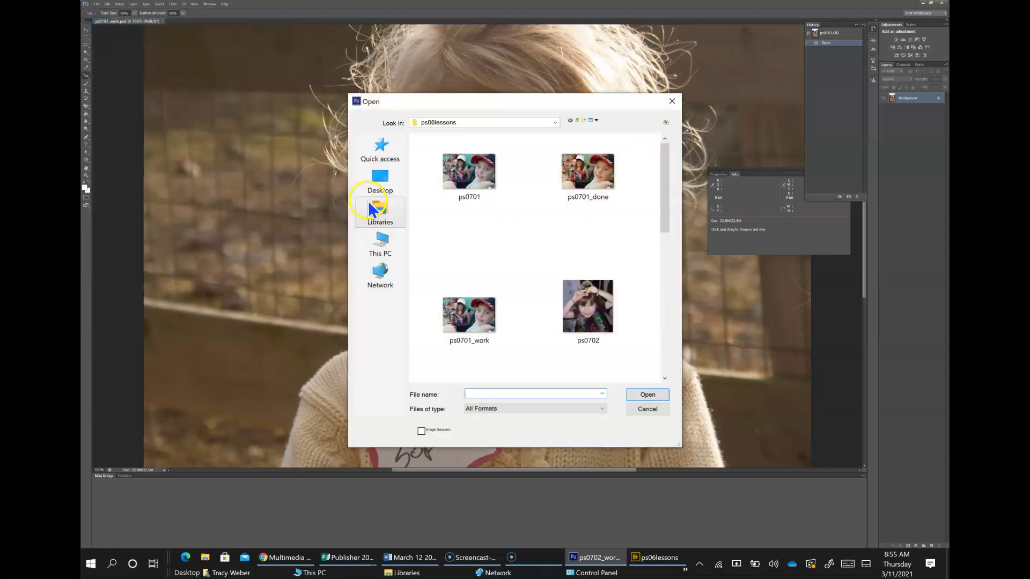
pyautogui.scroll(-1, 552, 231)
pyautogui.scroll(-1, 552, 232)
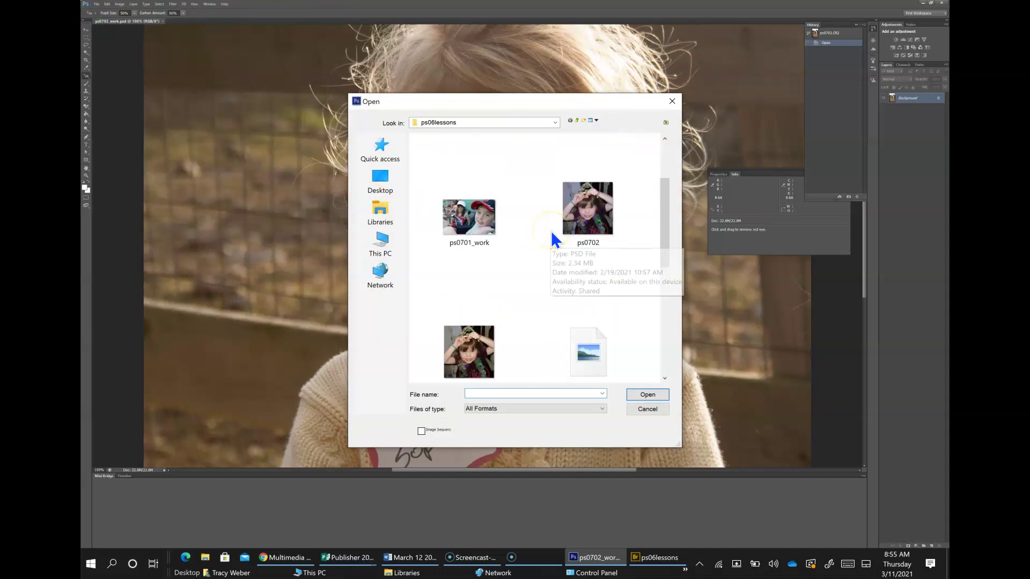
pyautogui.doubleClick(594, 218)
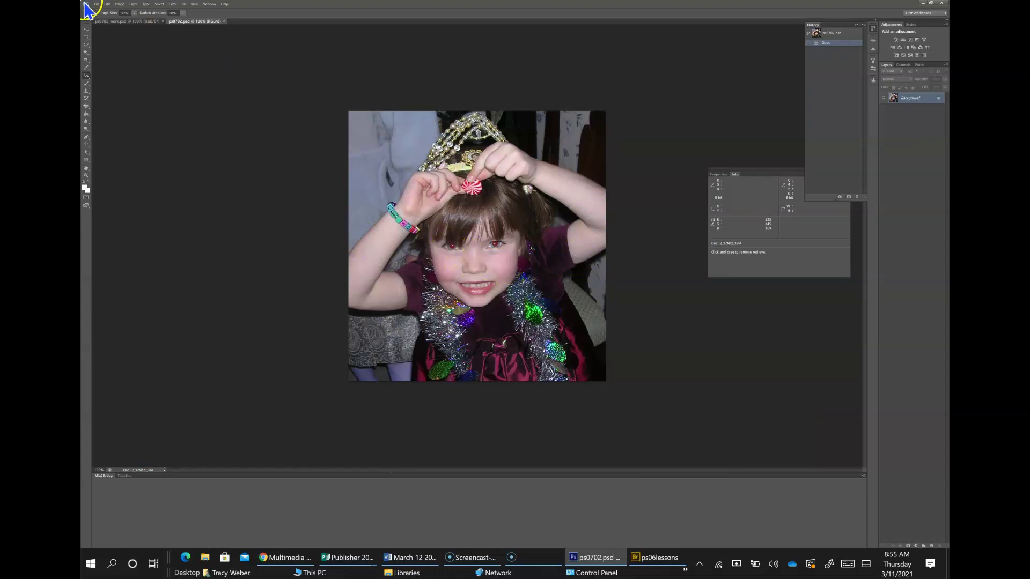
pyautogui.click(162, 21)
# - Save the ps0702 photo as ps0702_work in Photoshop format, replacing the existing file of that name
pyautogui.click(97, 5)
pyautogui.click(119, 134)
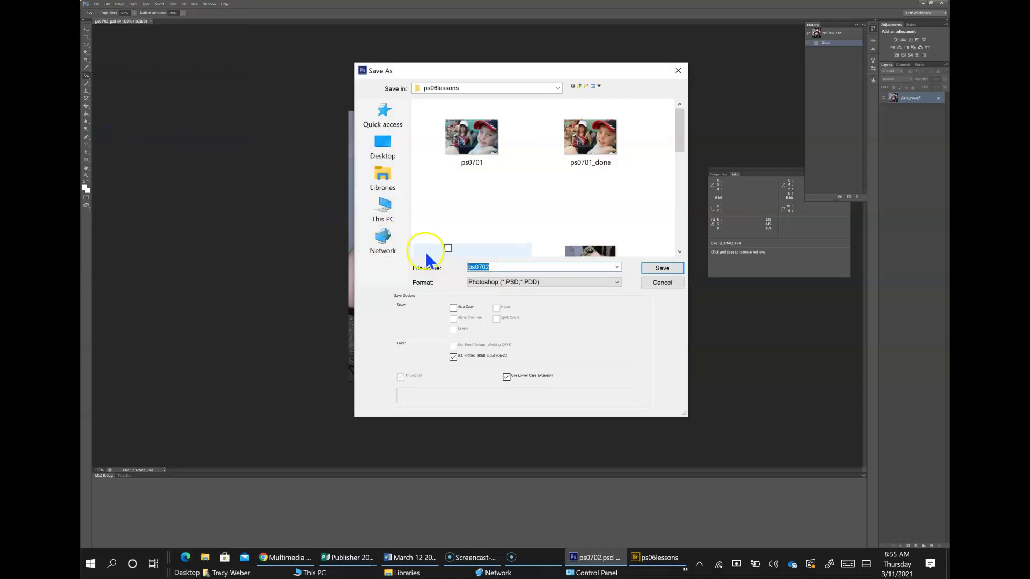
pyautogui.click(501, 267)
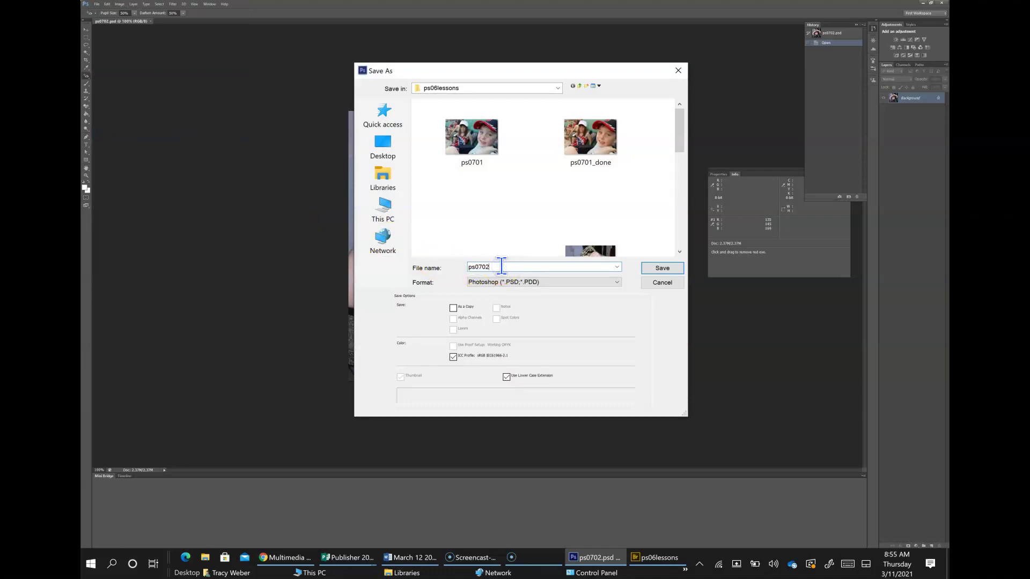
pyautogui.write('_work')
pyautogui.press('Return')
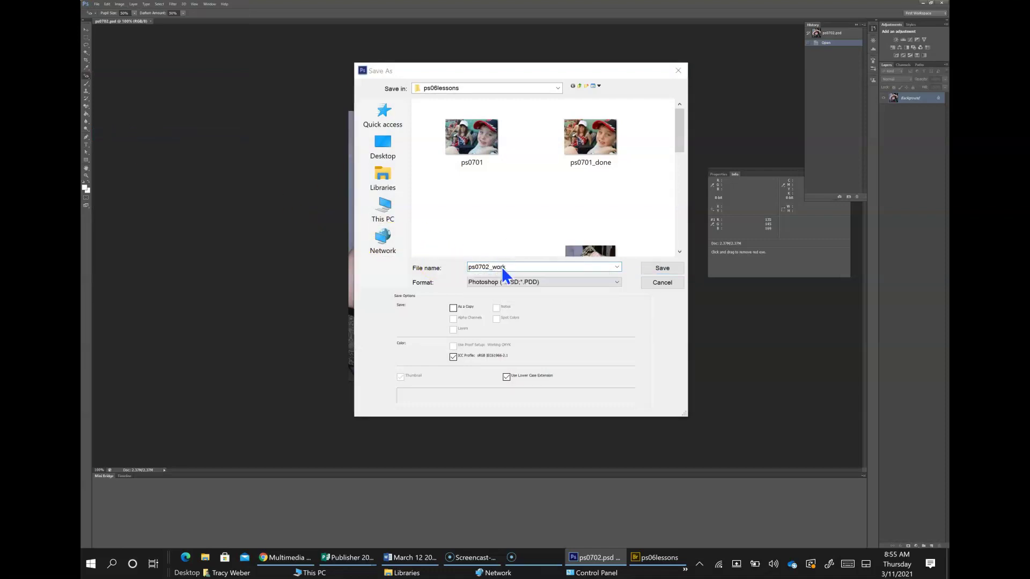
pyautogui.click(516, 203)
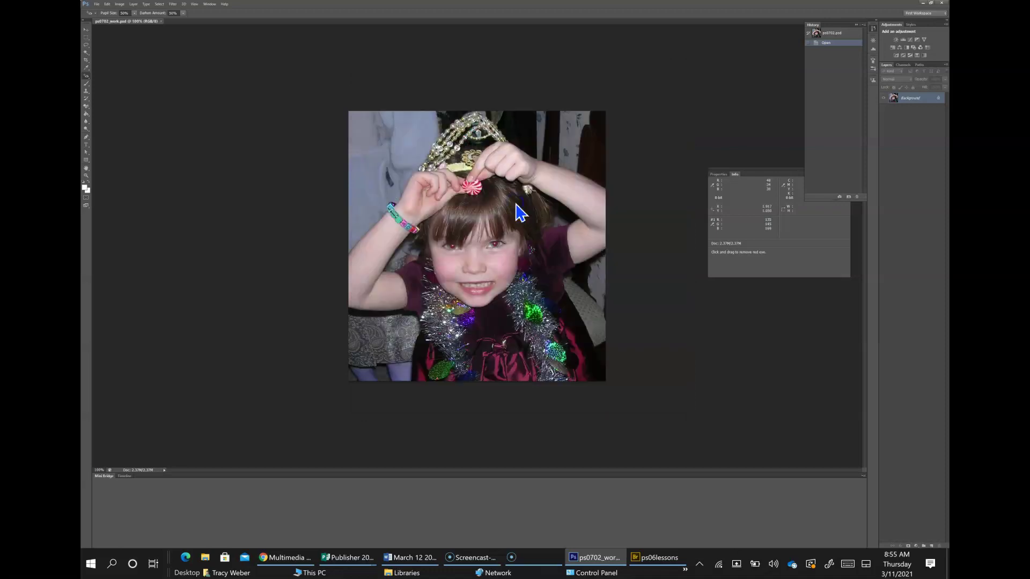
# - Remove the red eye from both of the girl's eyes with the Red Eye tool and close the saved photo
pyautogui.click(450, 243)
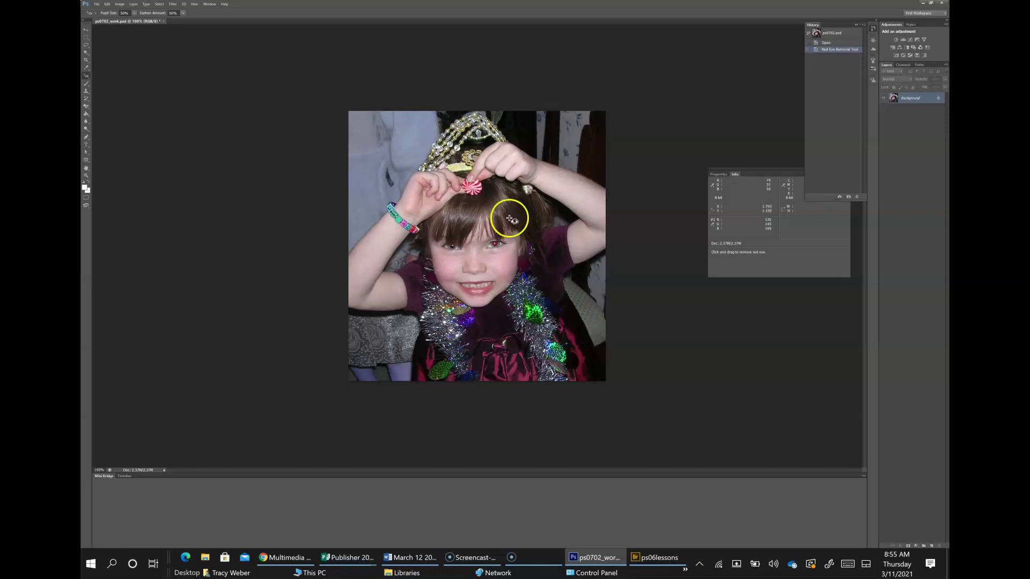
pyautogui.click(486, 240)
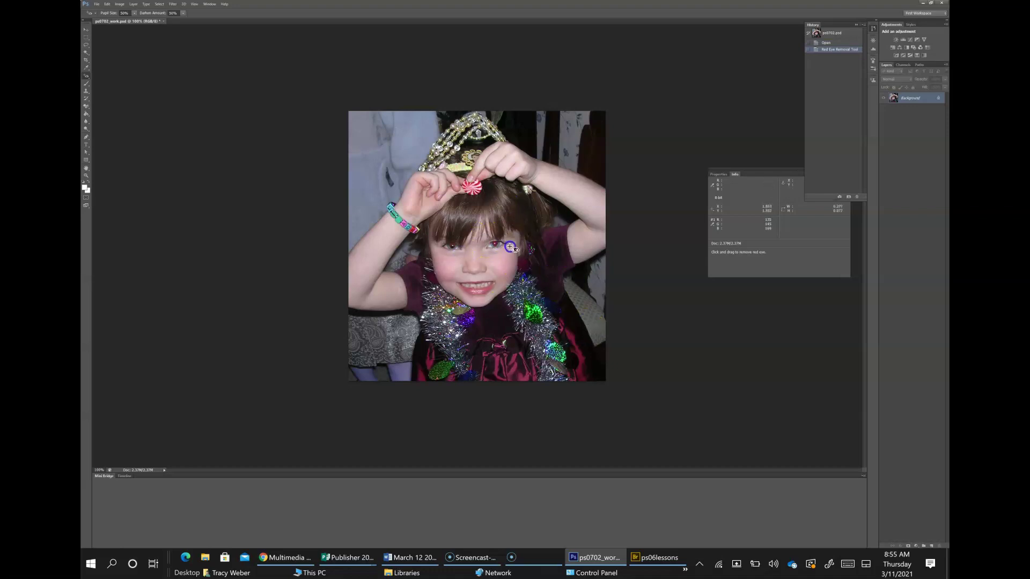
pyautogui.click(483, 239)
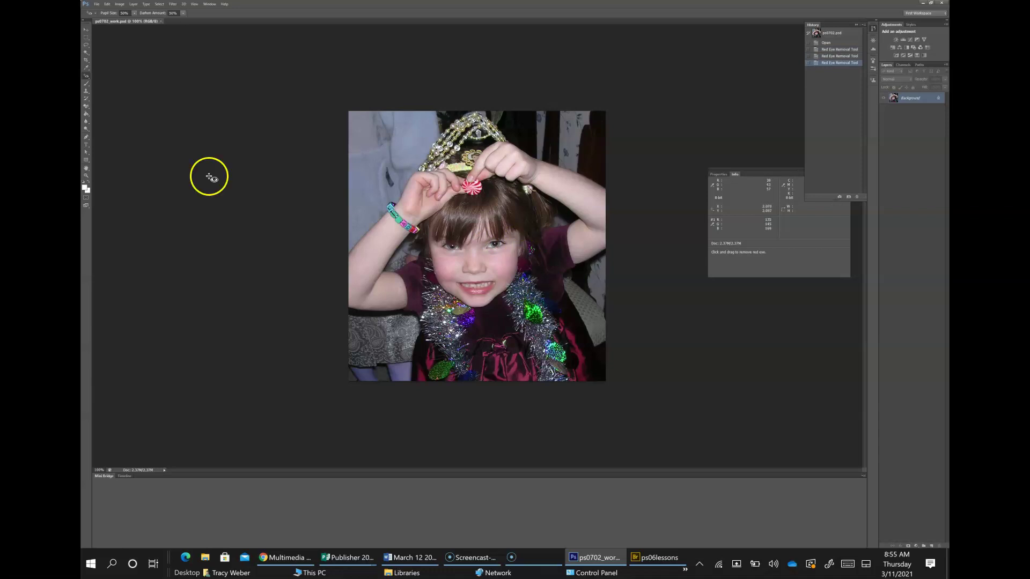
pyautogui.click(97, 4)
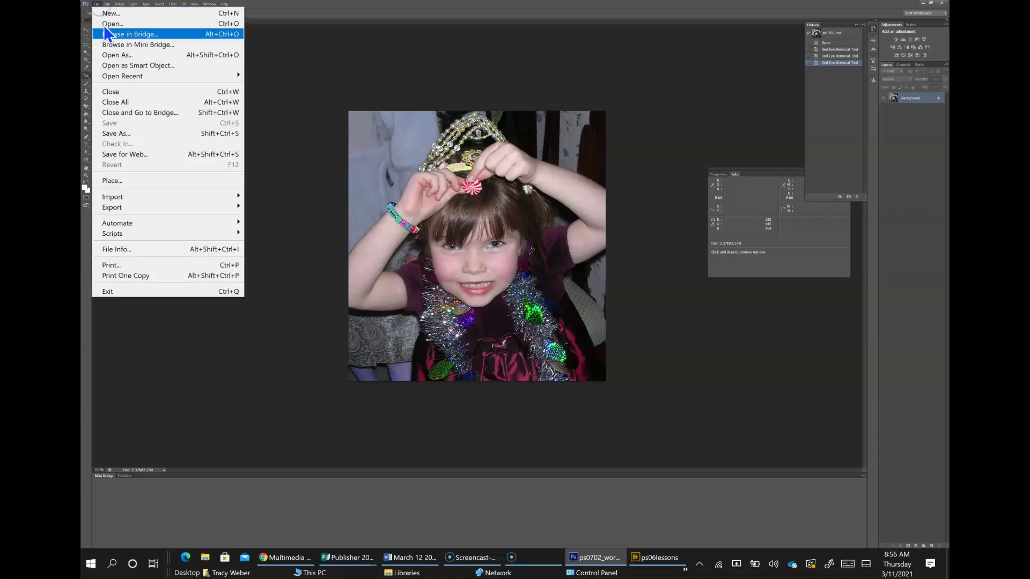
pyautogui.click(119, 92)
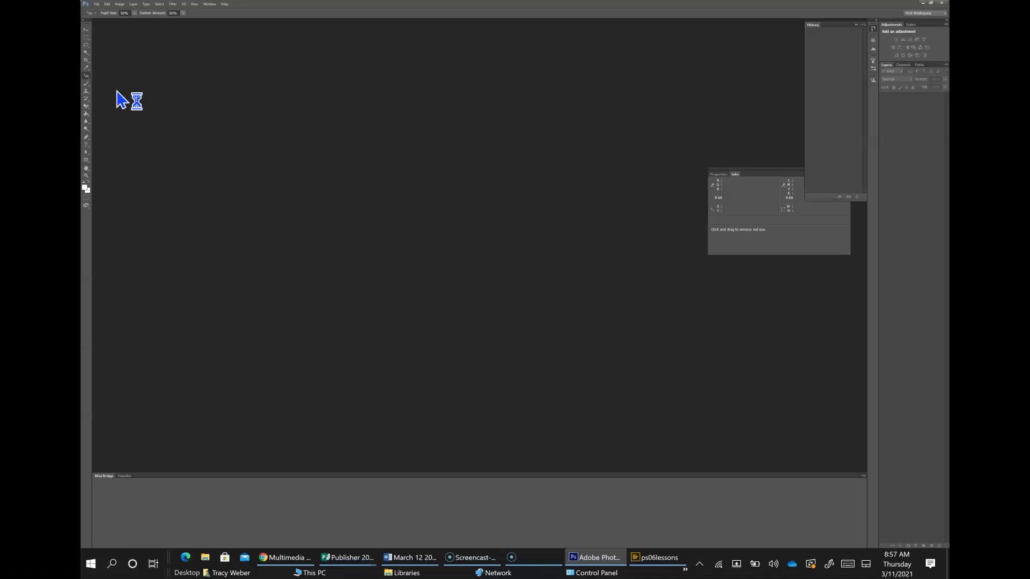
# - Switch to Adobe Bridge and open the raw file ps0703.CR2 from the ps06lessons folder in Camera Raw
pyautogui.click(98, 4)
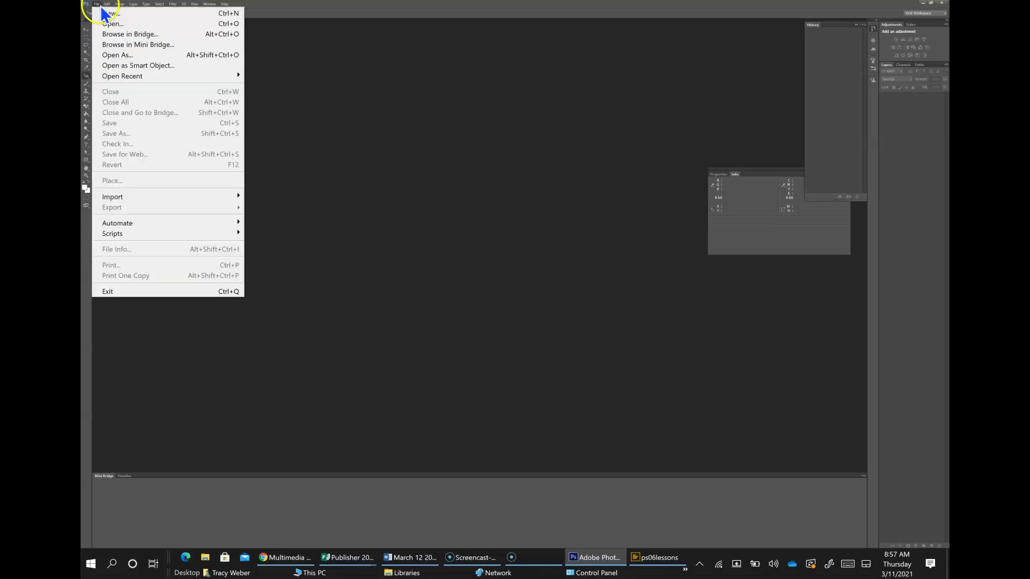
pyautogui.click(112, 36)
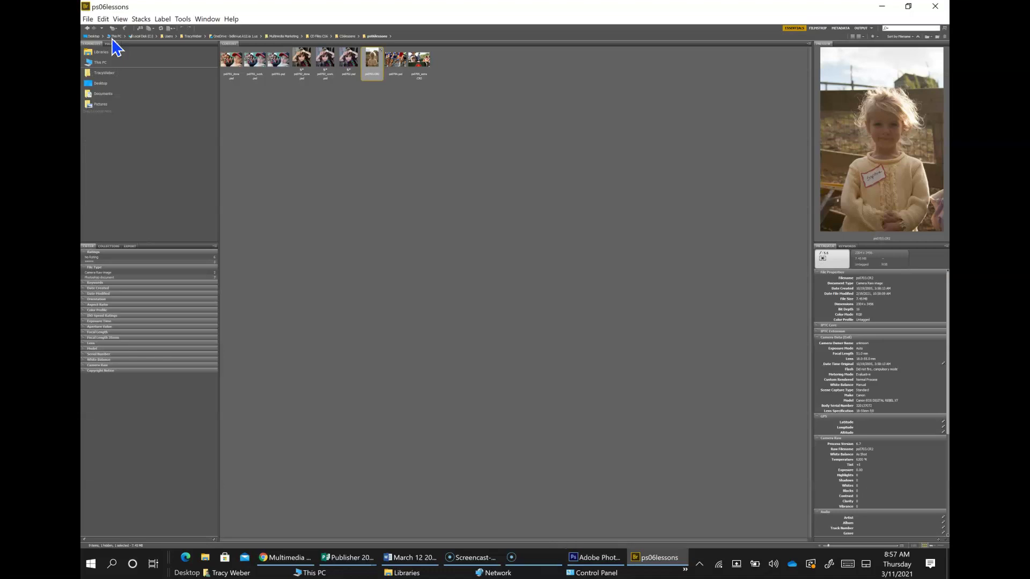
pyautogui.click(329, 142)
pyautogui.moveTo(333, 138); pyautogui.dragTo(375, 60)
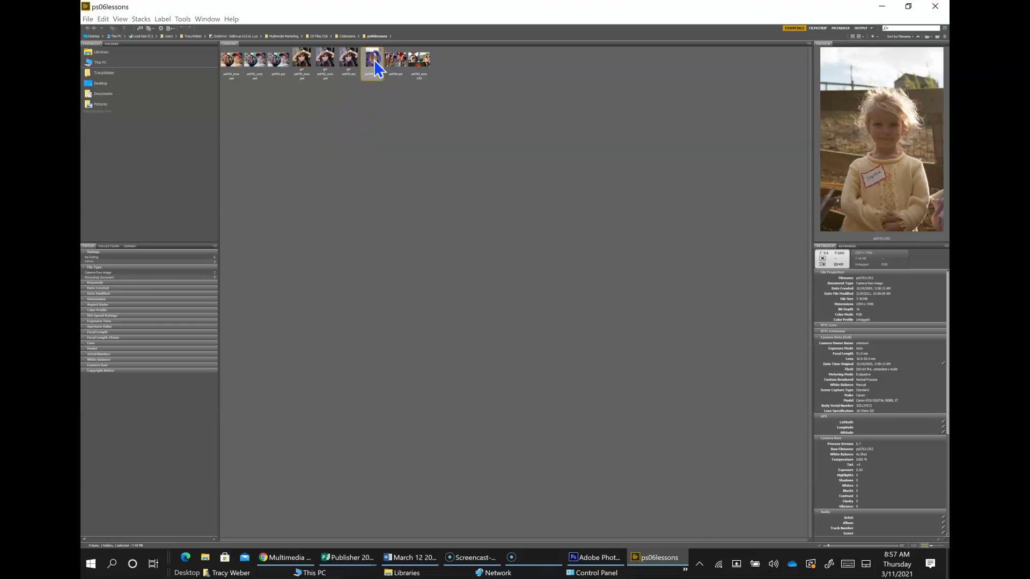
pyautogui.doubleClick(375, 60)
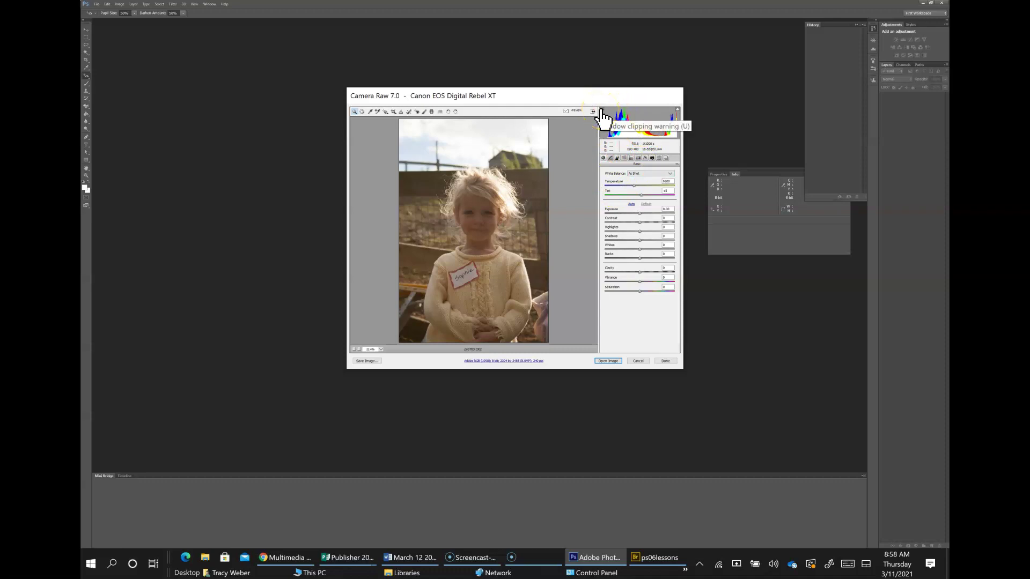
# - Examine the Camera Raw histogram, shadow and highlight clipping warnings, basic adjustment sliders and the range of adjustment panels
pyautogui.click(678, 114)
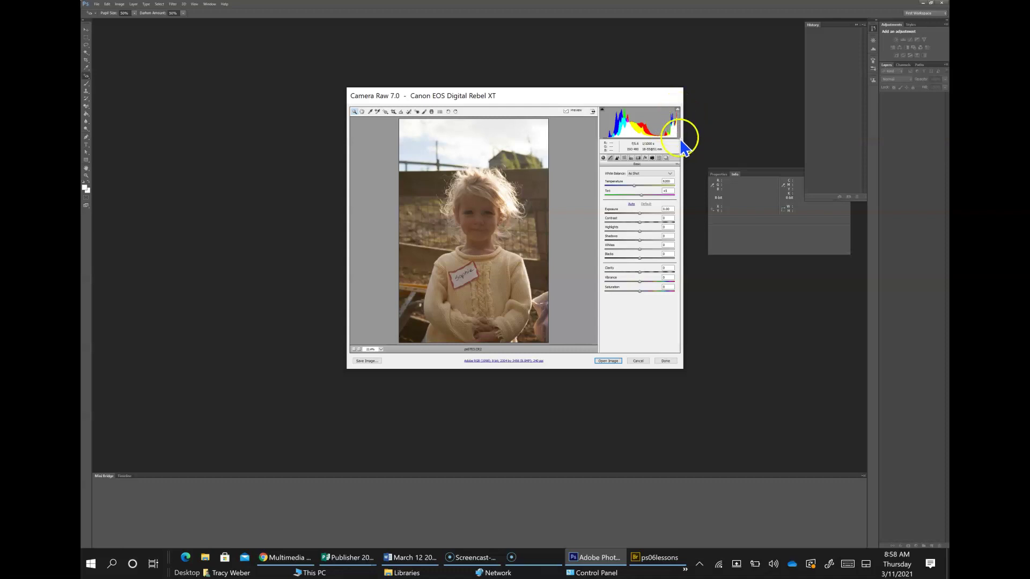
pyautogui.click(615, 145)
pyautogui.click(628, 213)
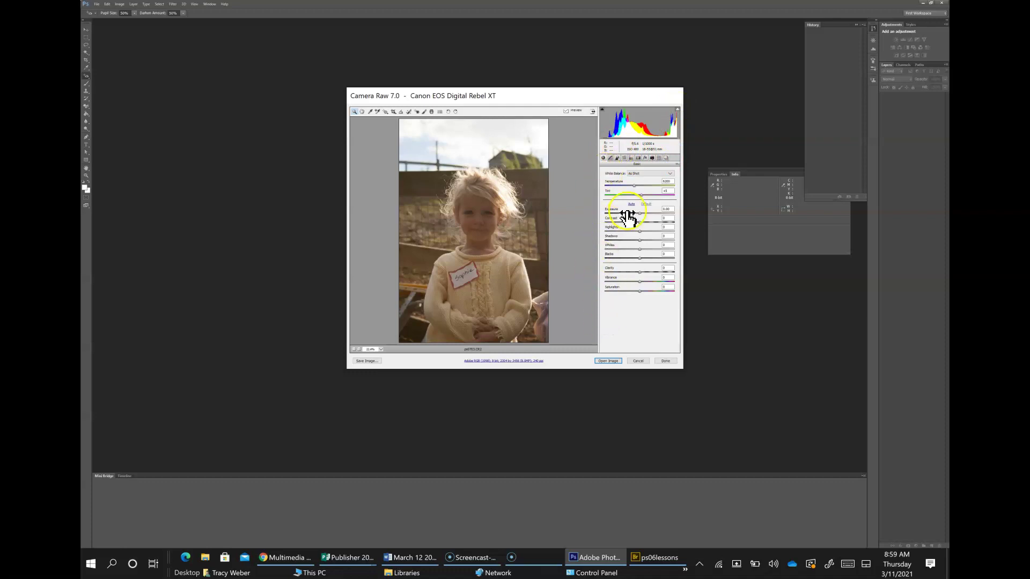
pyautogui.click(639, 301)
pyautogui.click(614, 258)
pyautogui.click(662, 156)
pyautogui.click(605, 162)
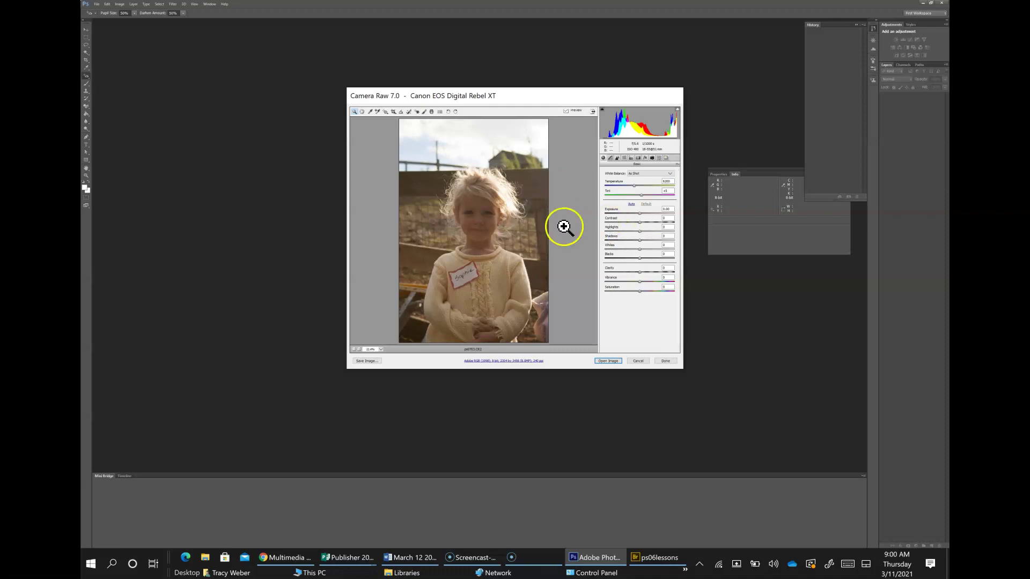
# - Open the raw photo from Camera Raw as an image document
pyautogui.click(611, 363)
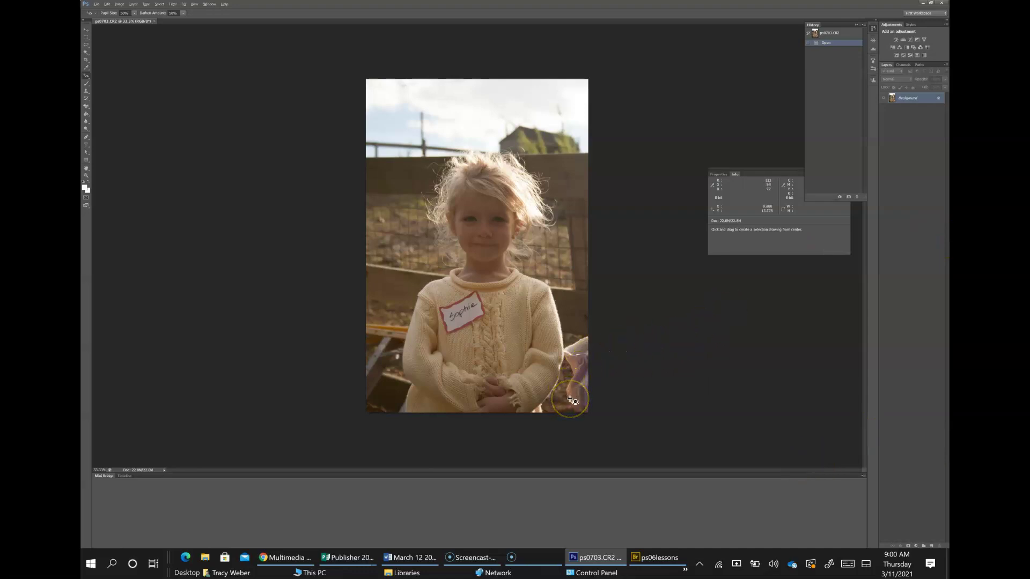
pyautogui.press('alt')
pyautogui.click(210, 4)
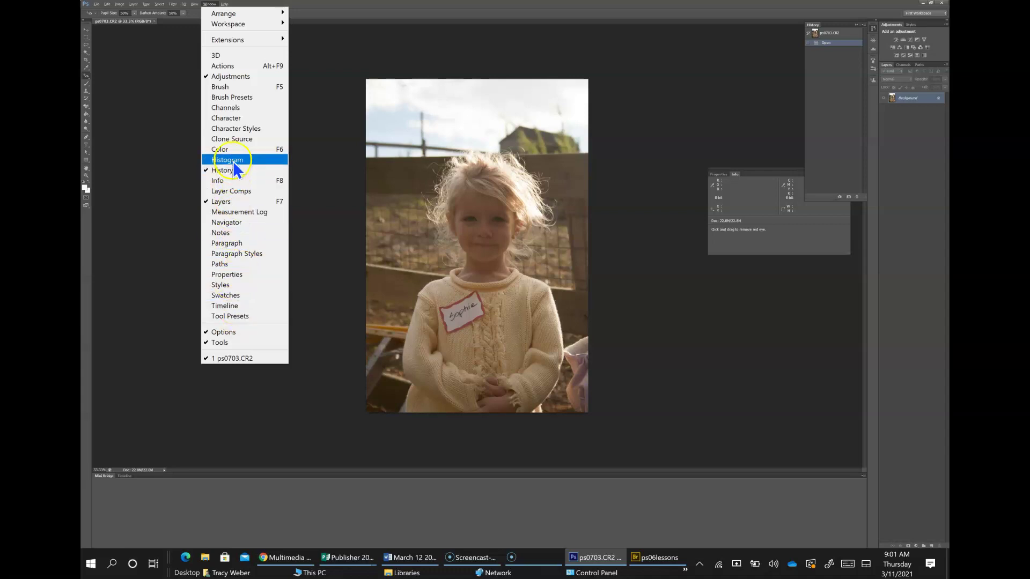
pyautogui.moveTo(245, 43)
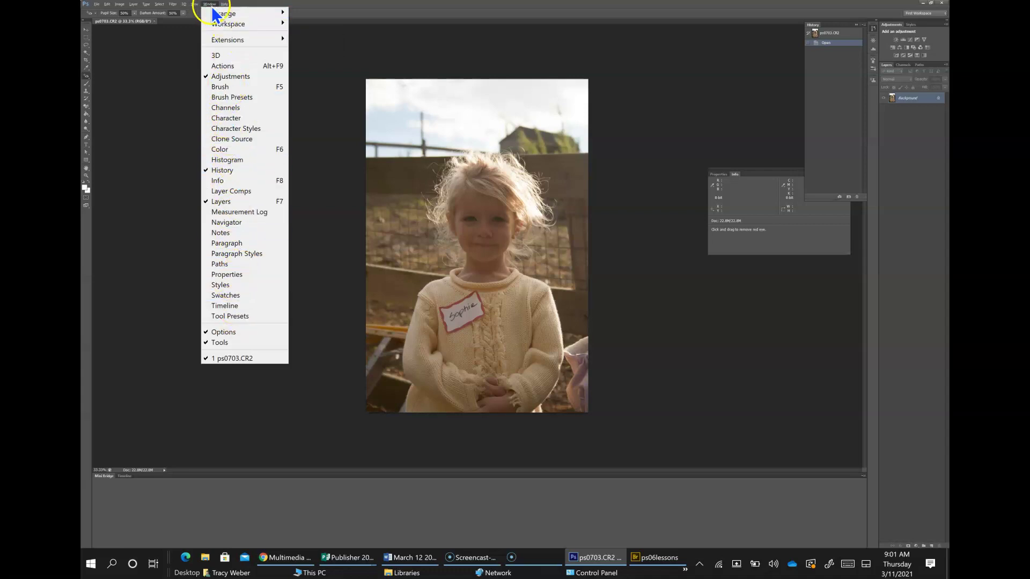
pyautogui.moveTo(195, 4)
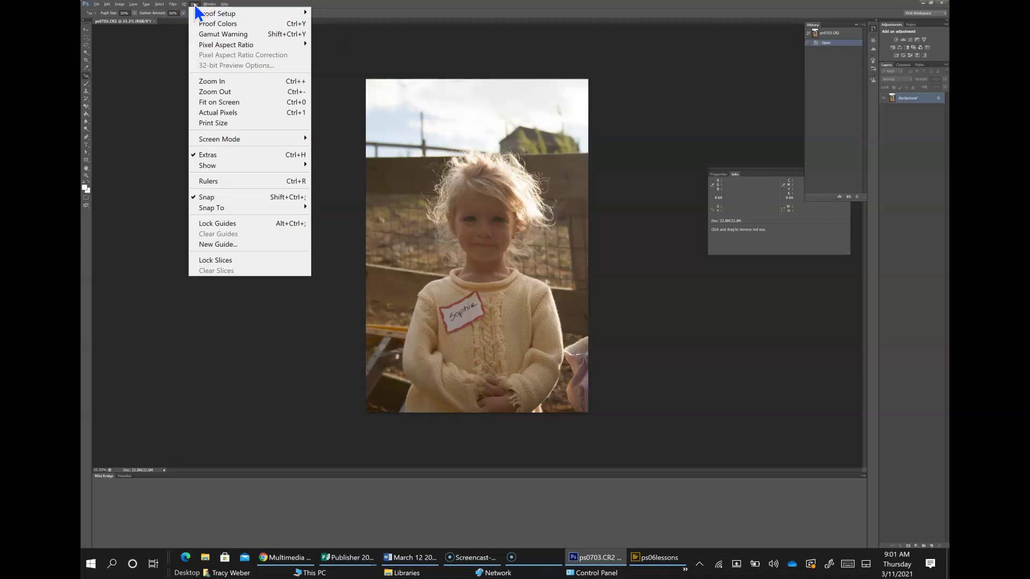
pyautogui.click(183, 4)
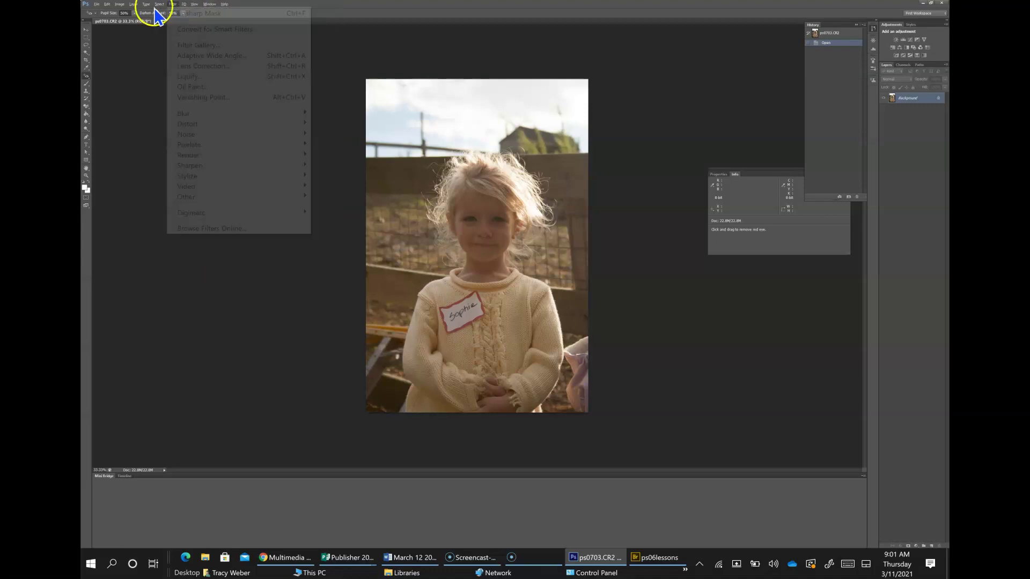
pyautogui.moveTo(111, 7)
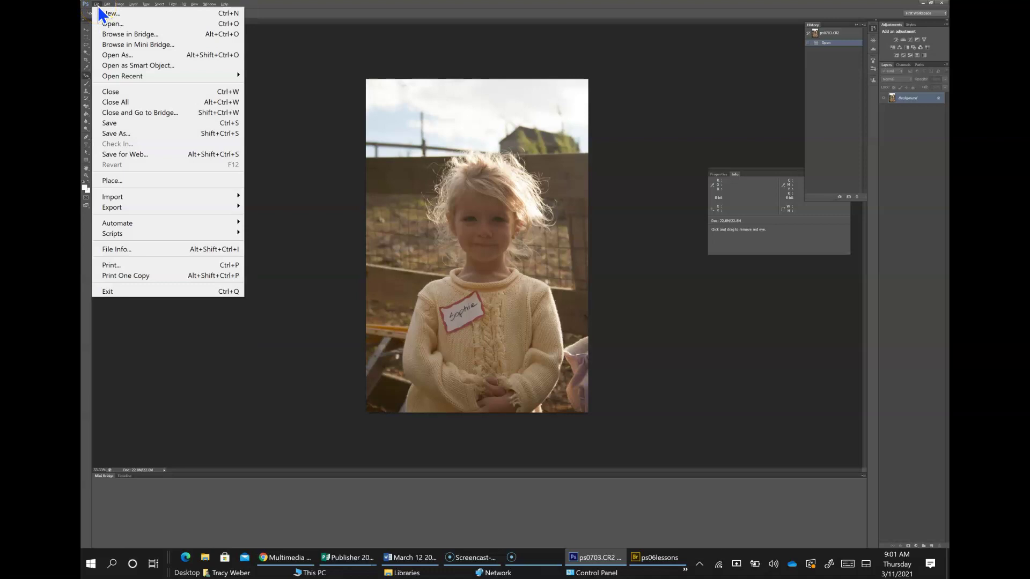
pyautogui.click(119, 6)
pyautogui.click(146, 4)
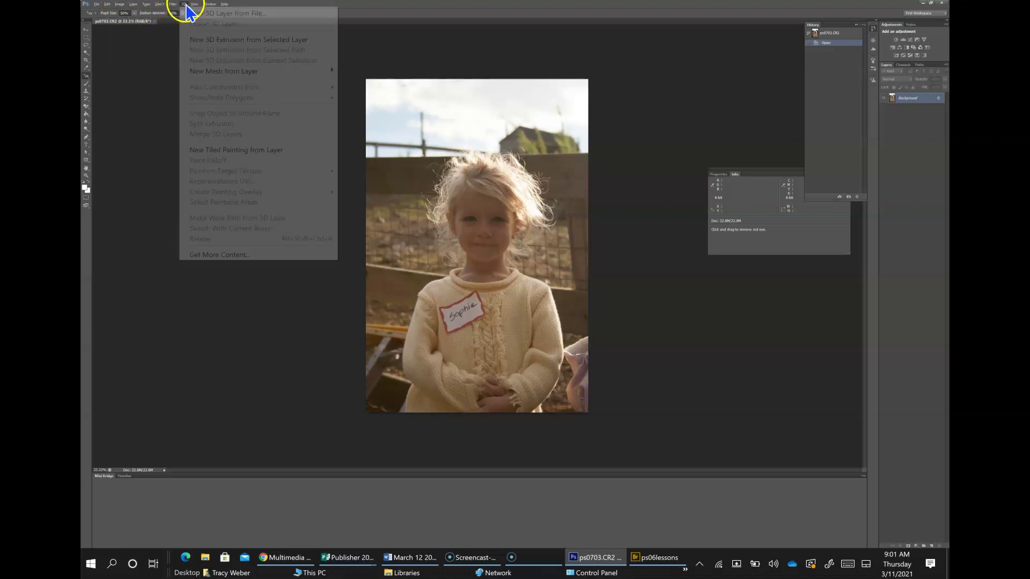
pyautogui.moveTo(204, 6)
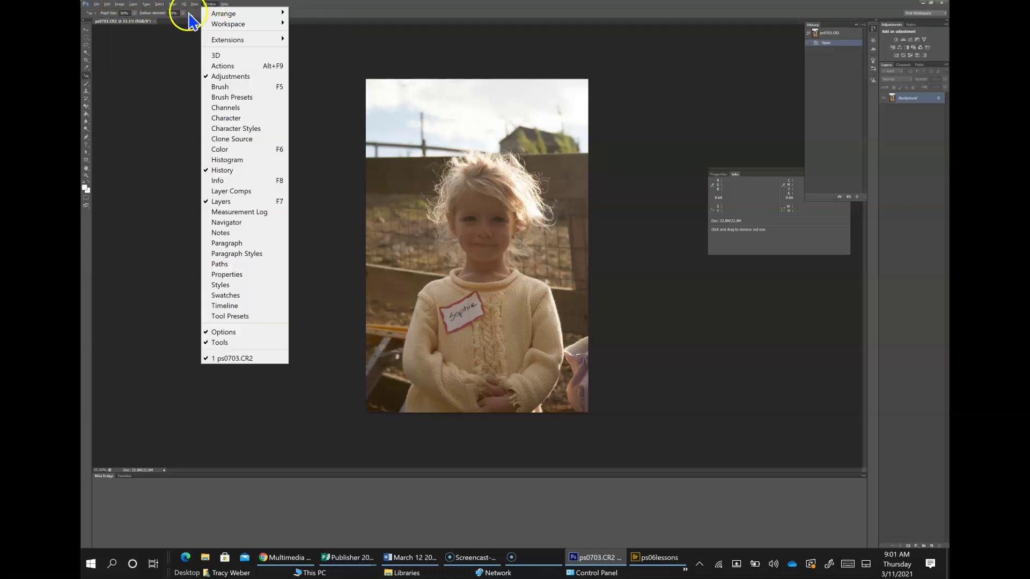
pyautogui.moveTo(227, 45)
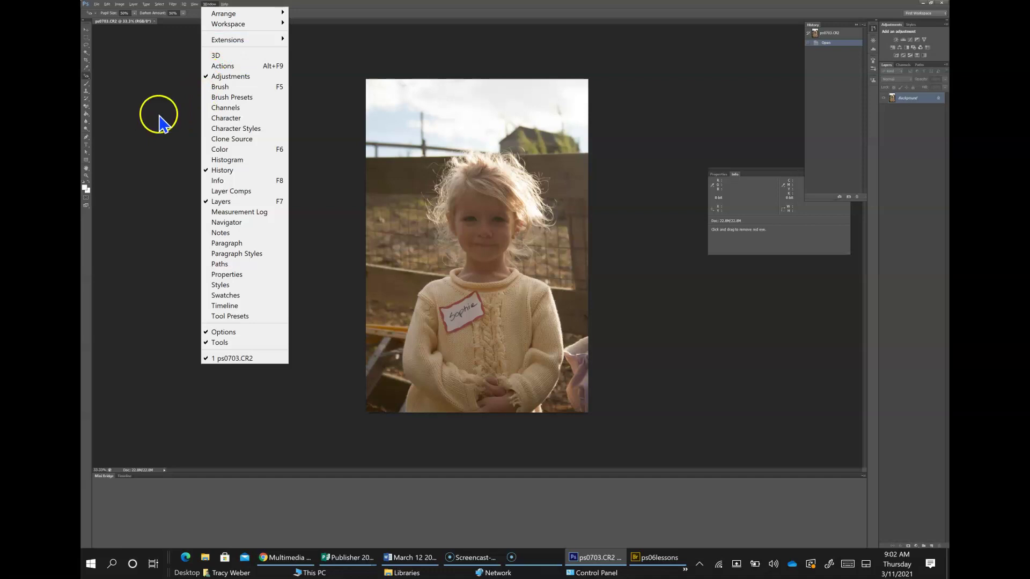
pyautogui.click(156, 115)
# - Close the opened raw photo without saving its changes
pyautogui.click(97, 4)
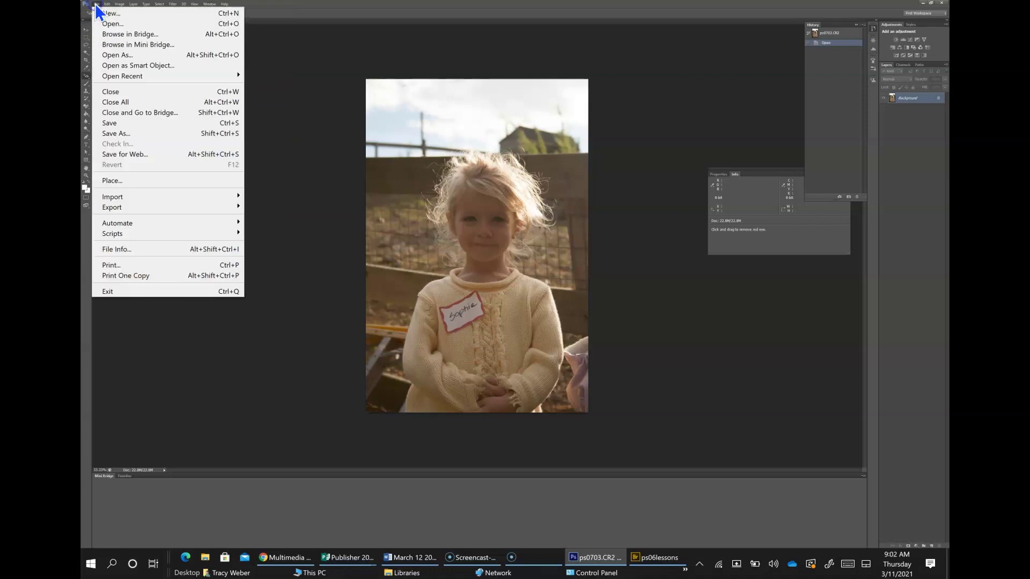
pyautogui.click(119, 98)
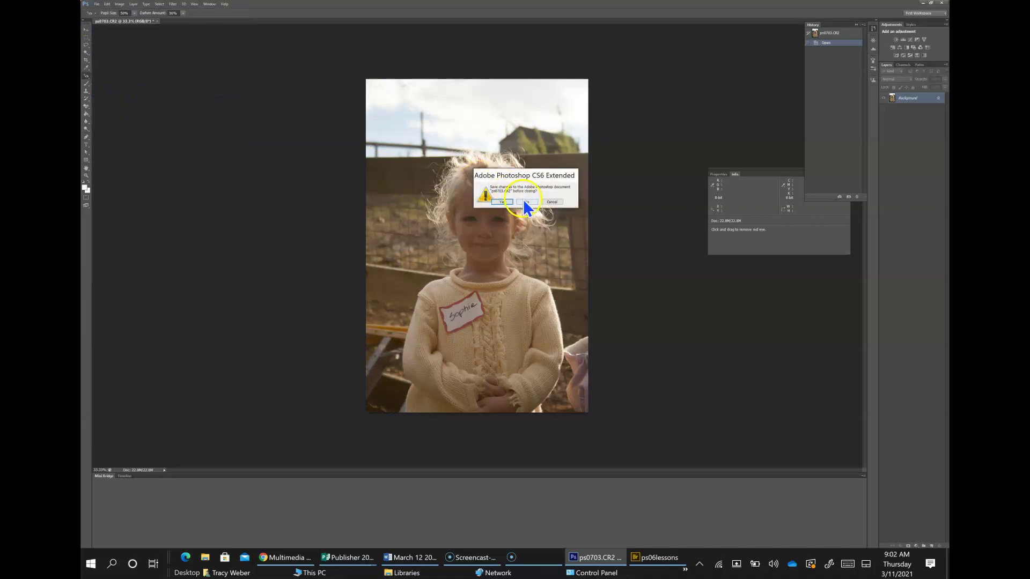
pyautogui.click(526, 203)
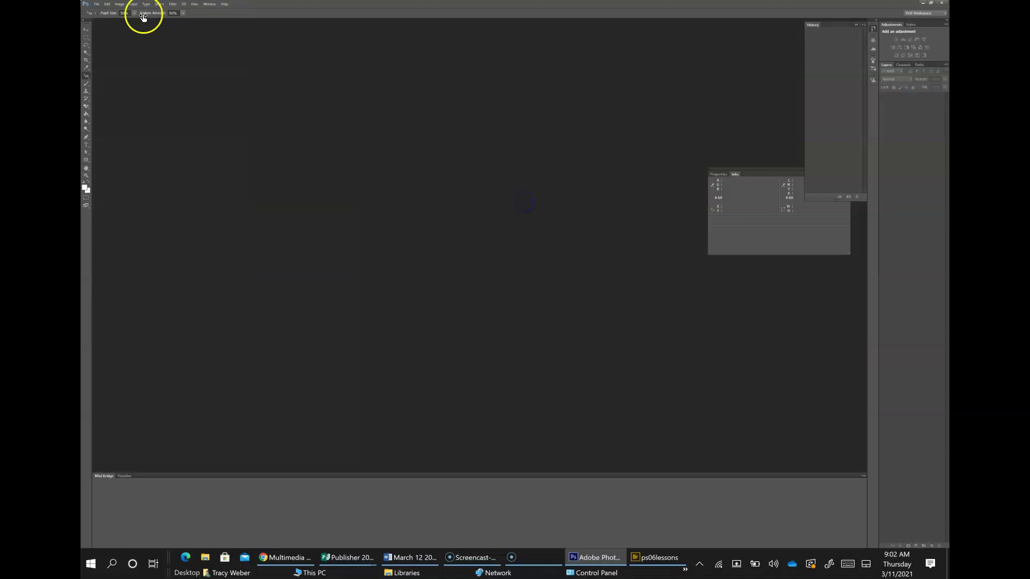
# - Open the raw photo ps0703 from the ps06lessons folder in Camera Raw
pyautogui.click(97, 5)
pyautogui.click(108, 4)
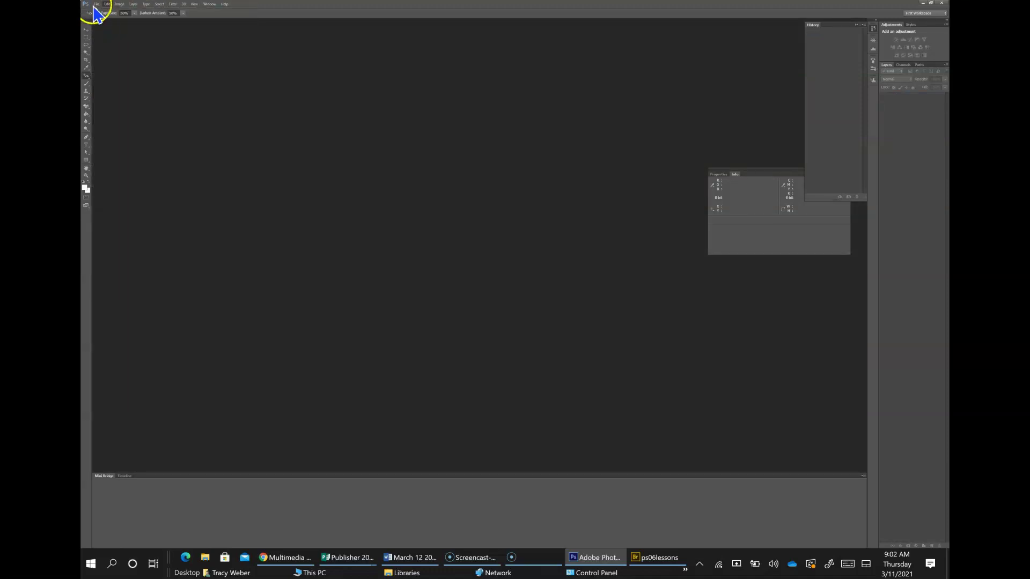
pyautogui.click(97, 5)
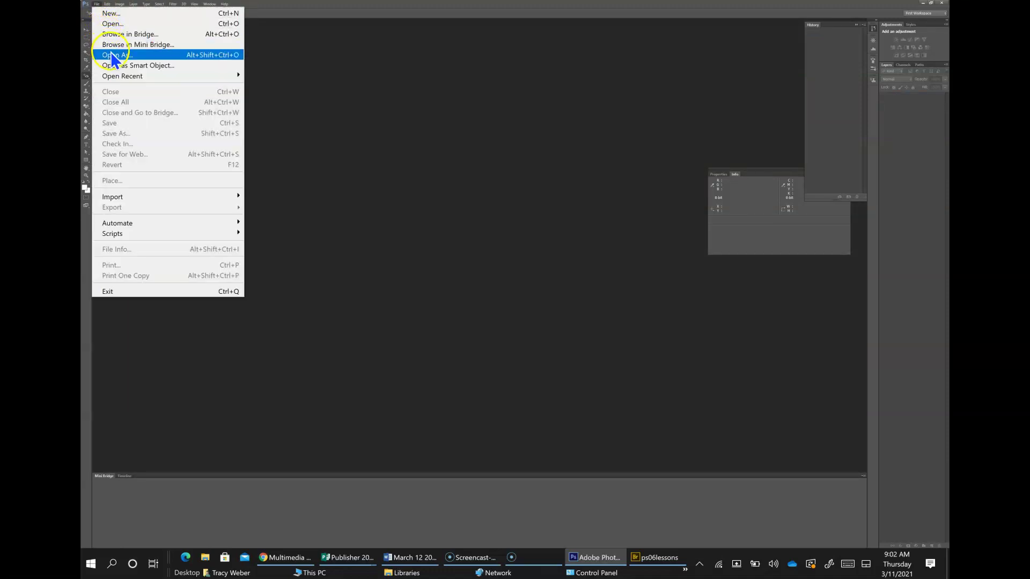
pyautogui.click(110, 31)
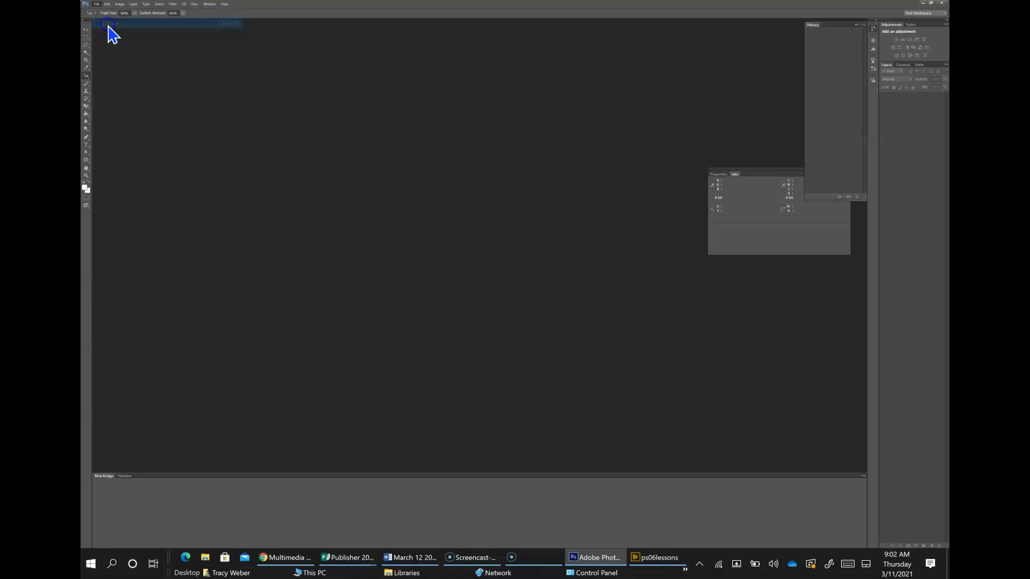
pyautogui.scroll(-3, 514, 178)
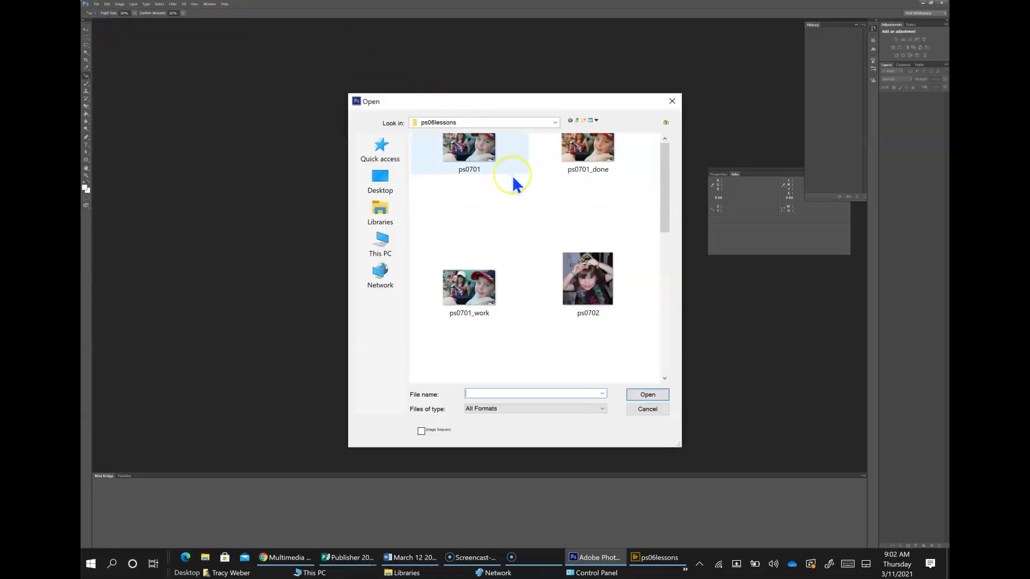
pyautogui.scroll(-3, 514, 178)
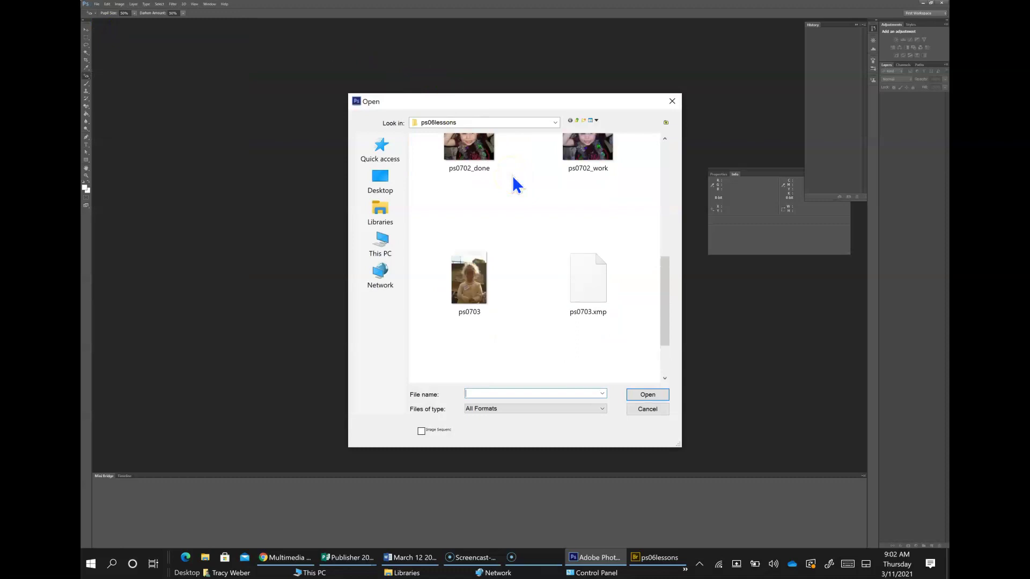
pyautogui.scroll(-3, 514, 178)
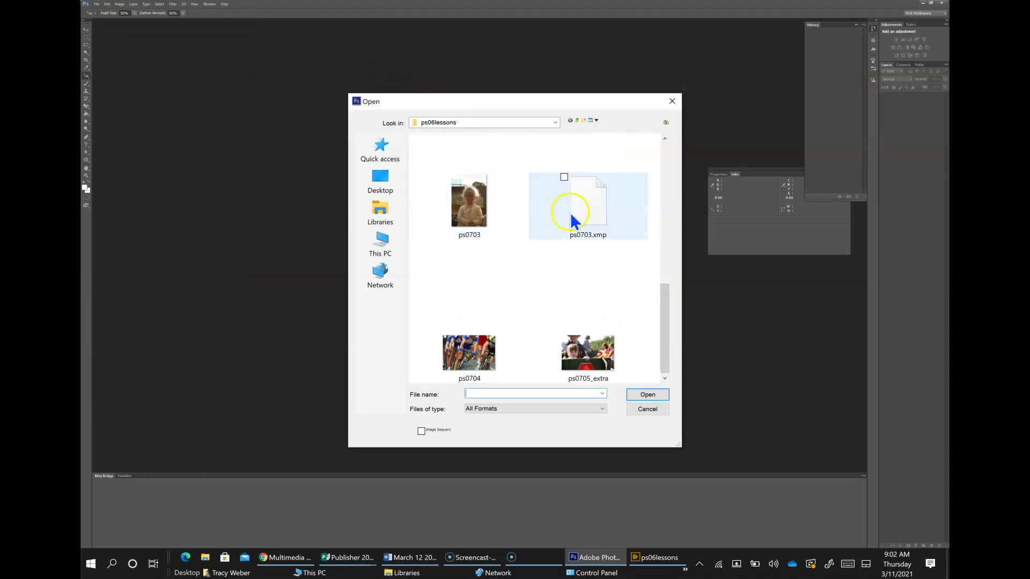
pyautogui.scroll(3, 604, 214)
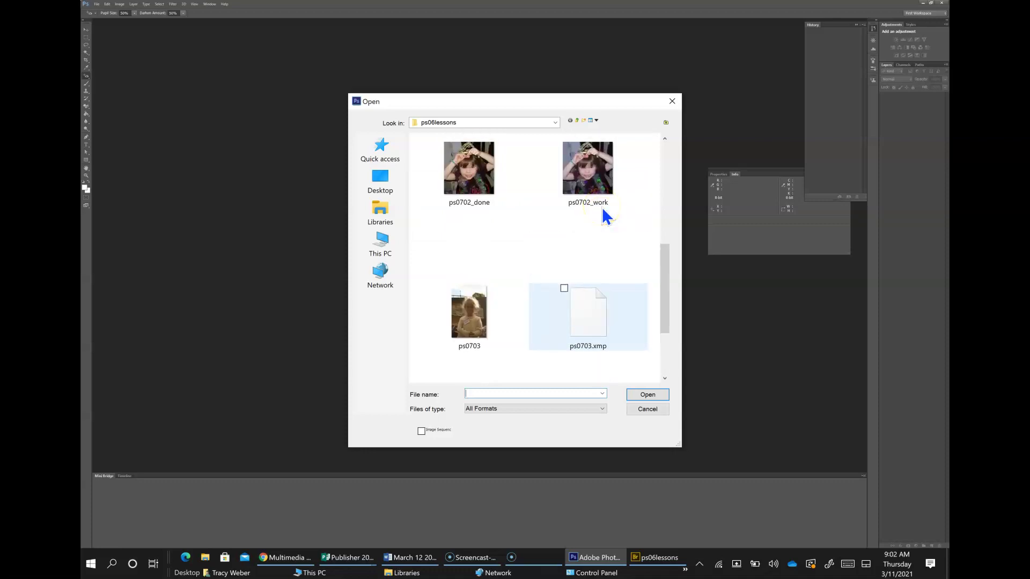
pyautogui.doubleClick(470, 317)
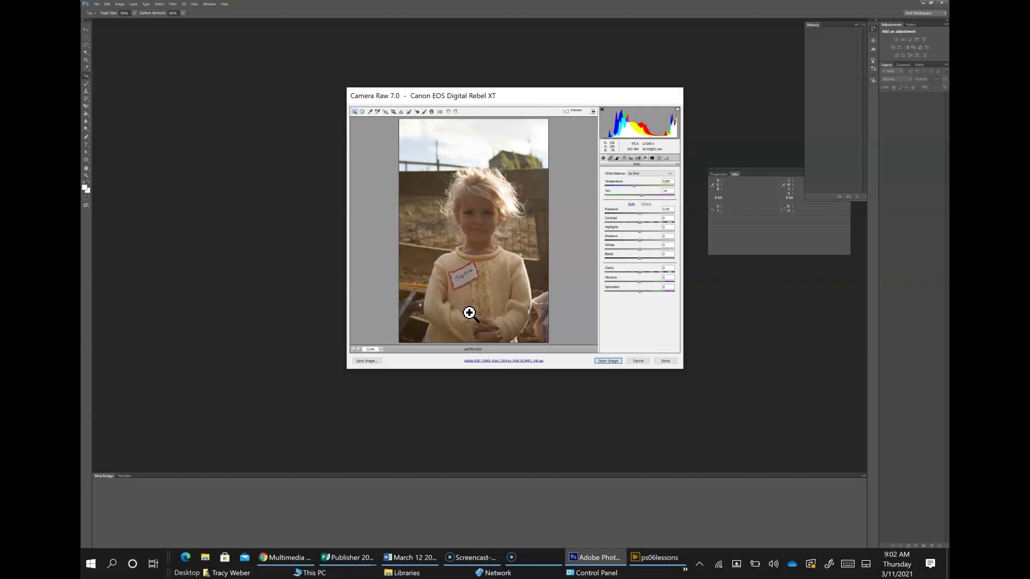
# - Reset the Camera Raw adjustments and set the white balance by sampling the white of the girl's name tag with the White Balance tool
pyautogui.press('alt')
pyautogui.keyDown('alt'); pyautogui.click(637, 364); pyautogui.keyUp('alt')
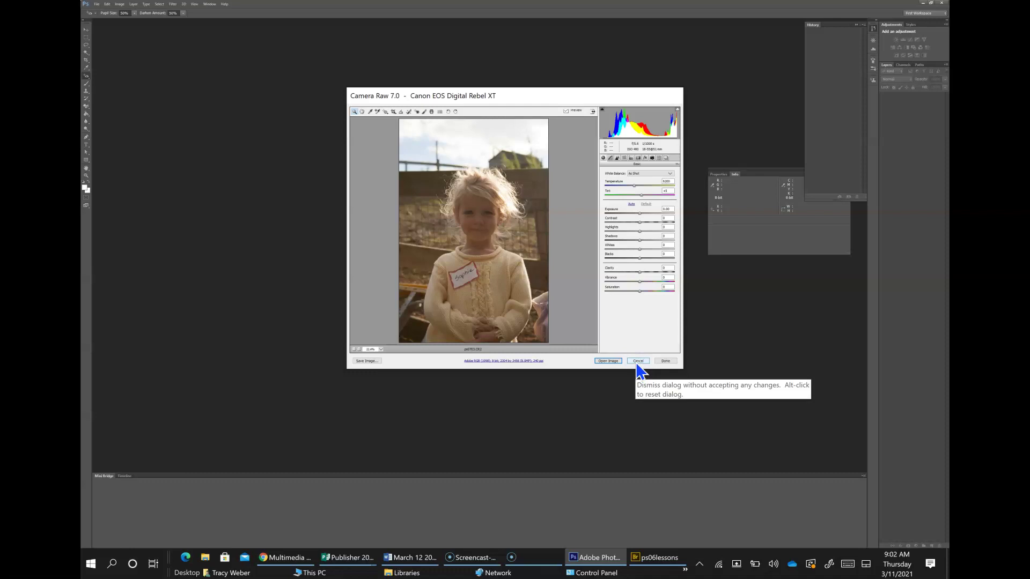
pyautogui.click(634, 384)
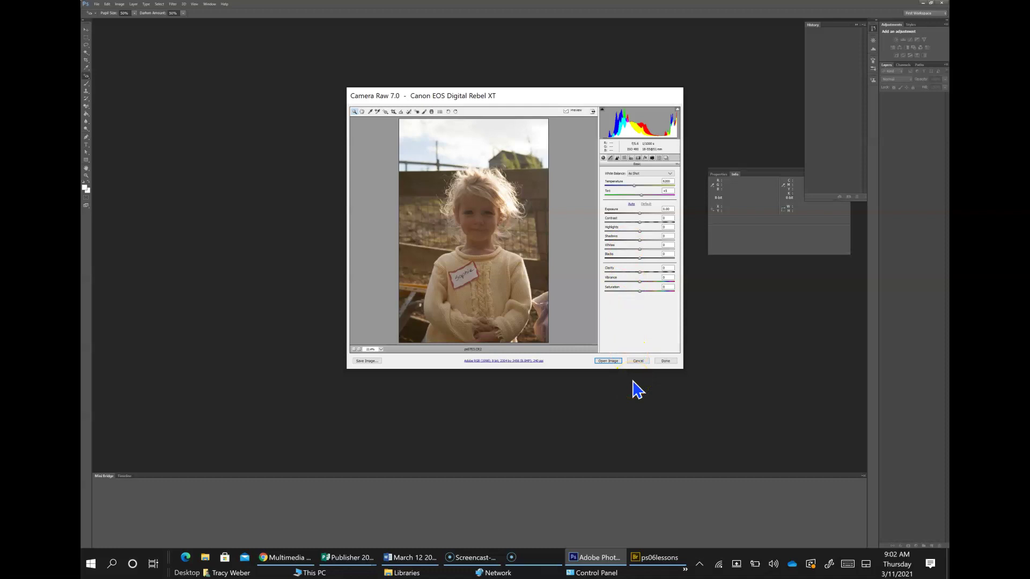
pyautogui.click(371, 111)
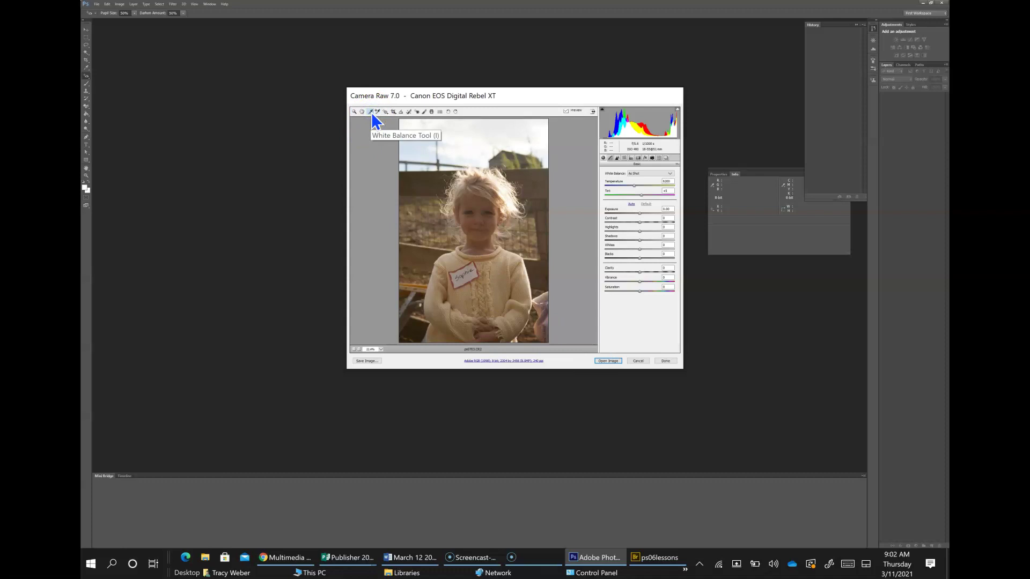
pyautogui.click(472, 274)
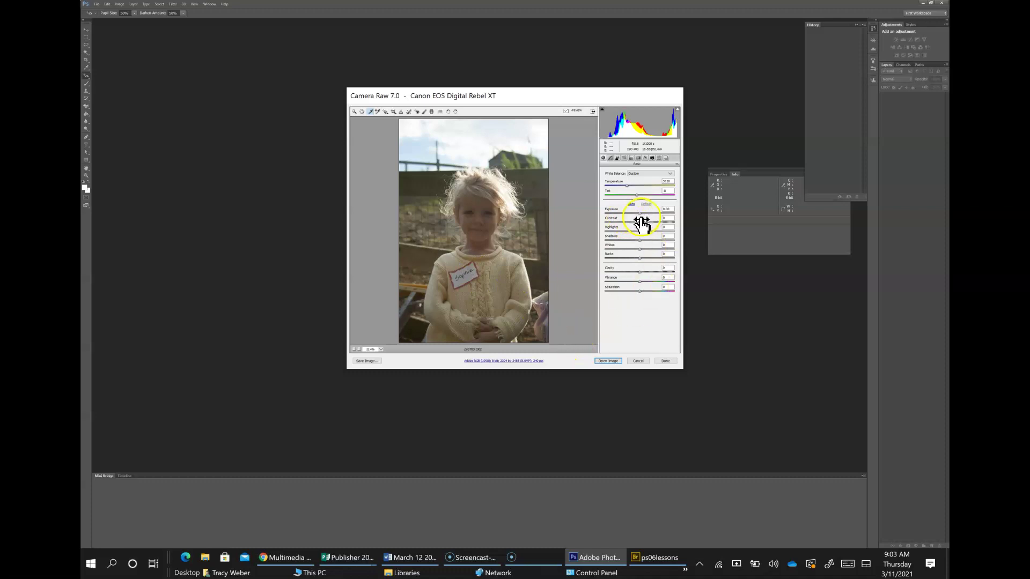
# - Try an Exposure value of 80 and return Exposure to 0
pyautogui.click(666, 209)
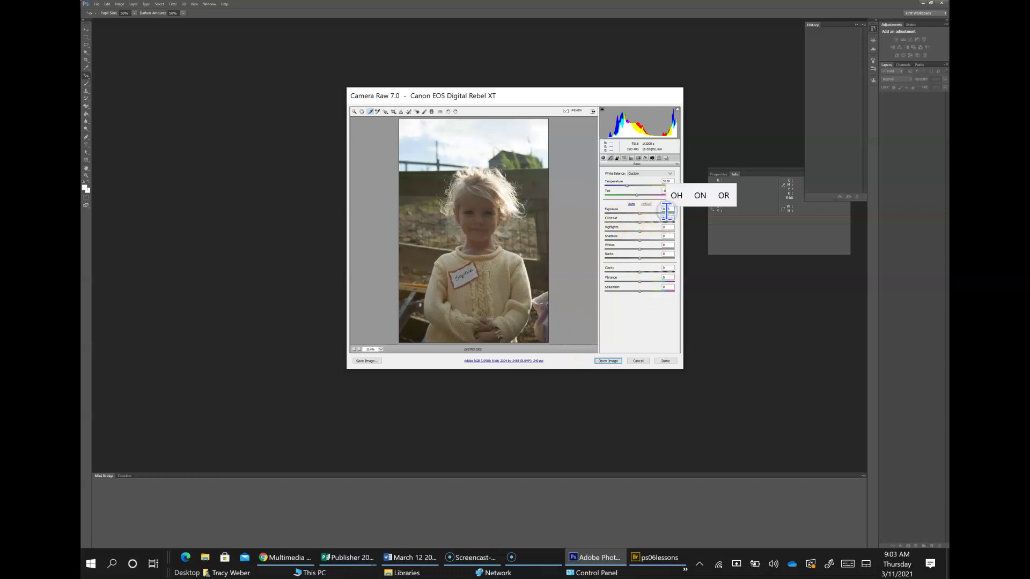
pyautogui.write('80')
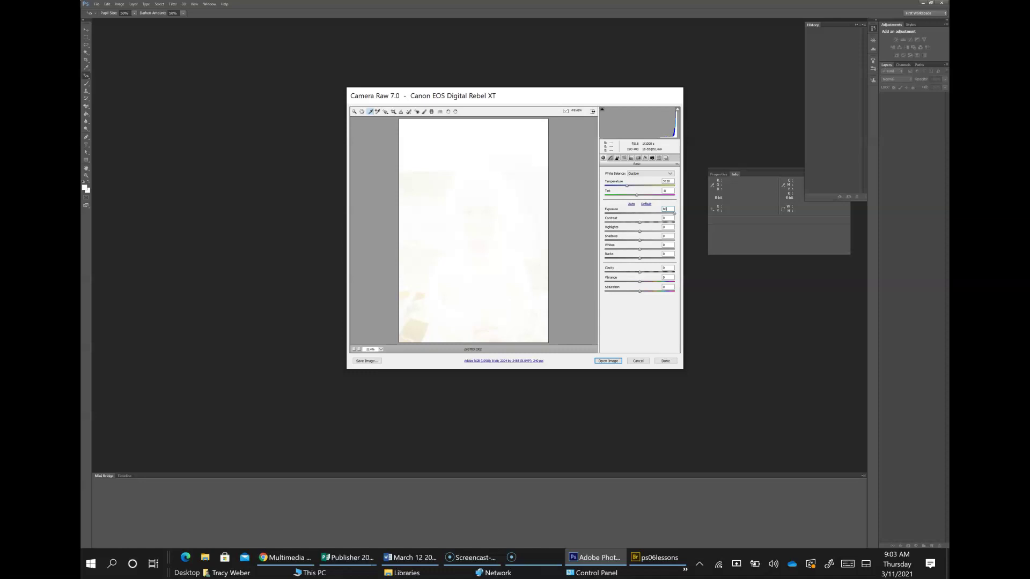
pyautogui.click(669, 217)
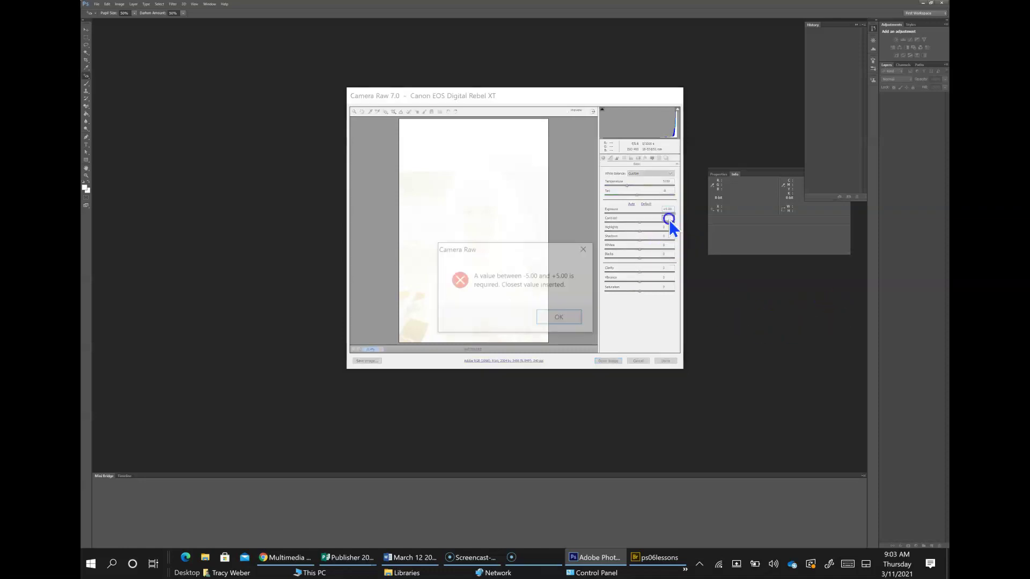
pyautogui.press('Return')
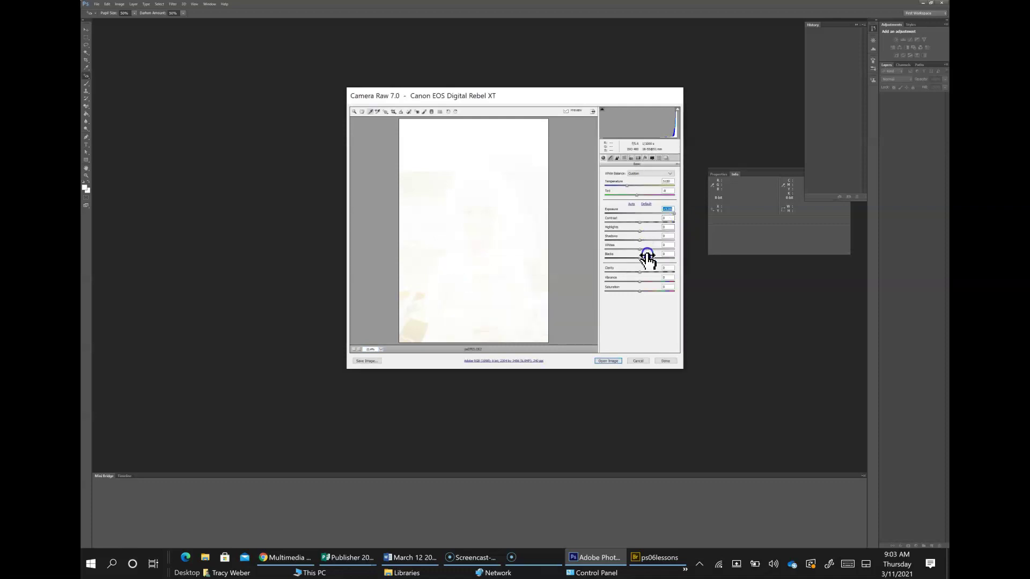
pyautogui.write('0')
pyautogui.press('Return')
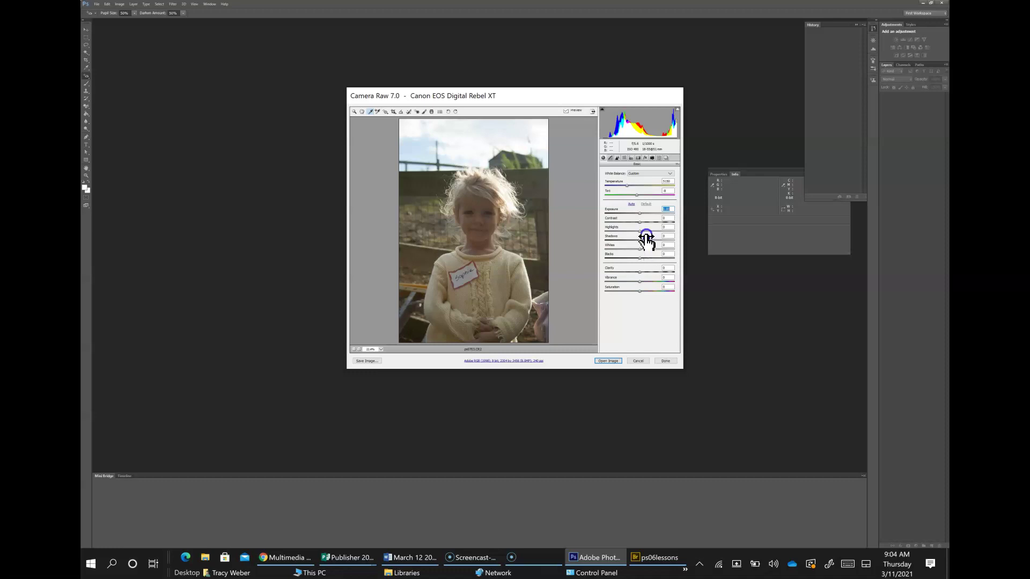
# - Try darker and lighter exposures on the raw photo and leave Exposure at -2.25
pyautogui.moveTo(641, 214)
pyautogui.mouseDown()
pyautogui.moveTo(605, 212)
pyautogui.moveTo(639, 212)
pyautogui.mouseUp()
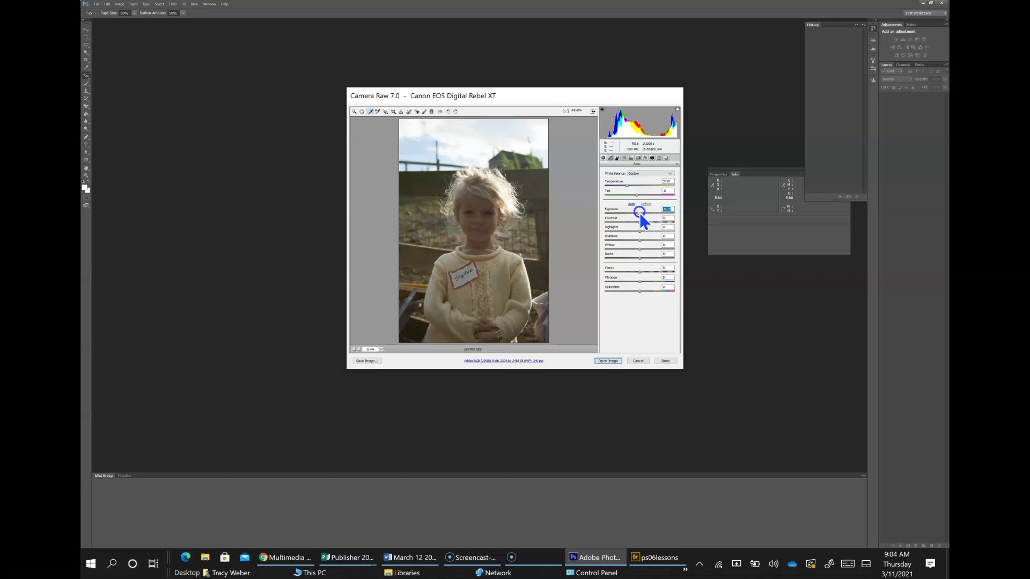
pyautogui.moveTo(639, 213)
pyautogui.mouseDown()
pyautogui.moveTo(620, 214)
pyautogui.moveTo(629, 214)
pyautogui.mouseUp()
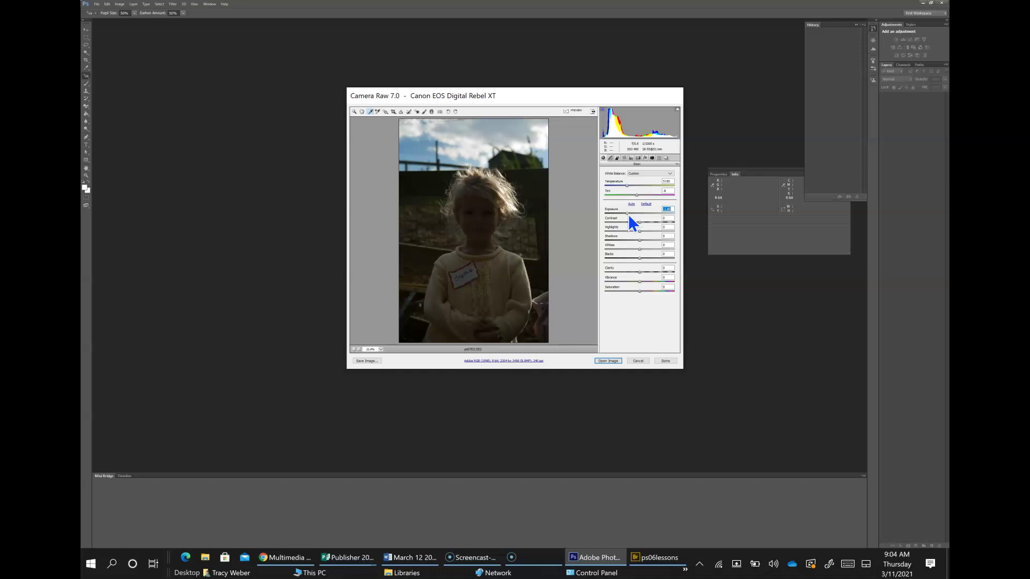
pyautogui.click(628, 214)
pyautogui.moveTo(629, 213); pyautogui.dragTo(640, 213)
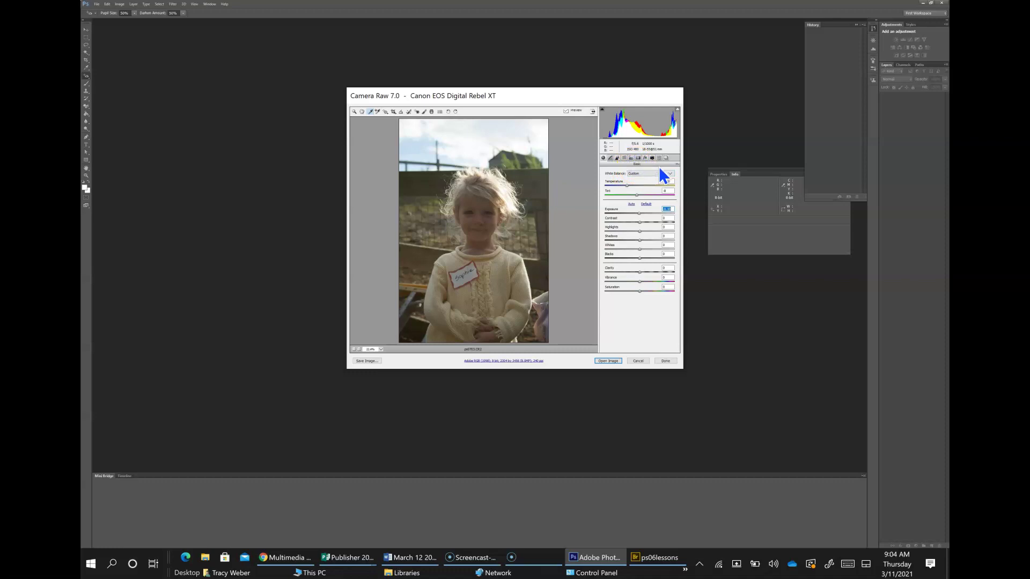
pyautogui.moveTo(639, 213); pyautogui.dragTo(625, 216)
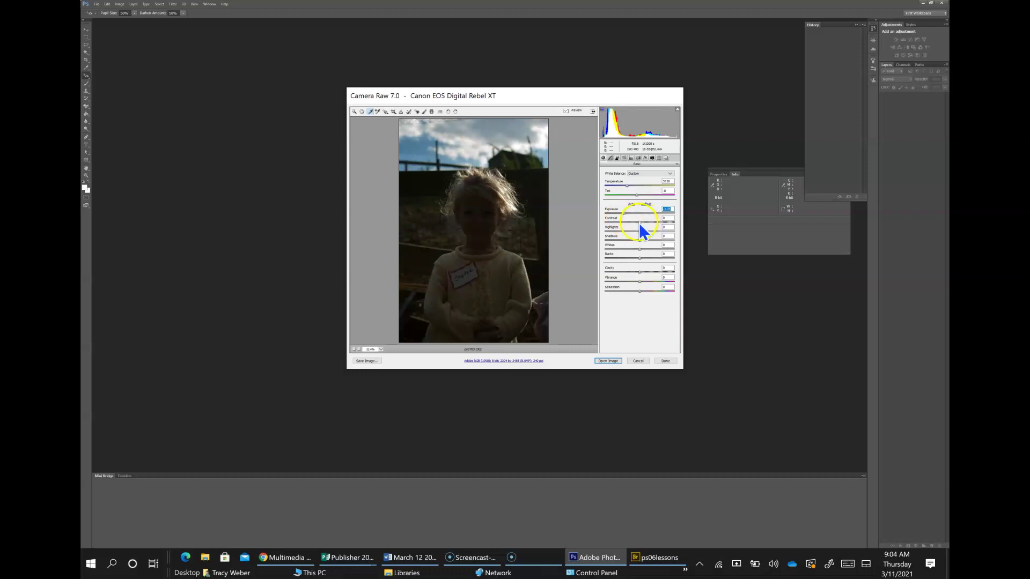
# - Raise the raw photo's Contrast to about +38 and lower Highlights to the far negative end of its range
pyautogui.moveTo(639, 221); pyautogui.dragTo(651, 223)
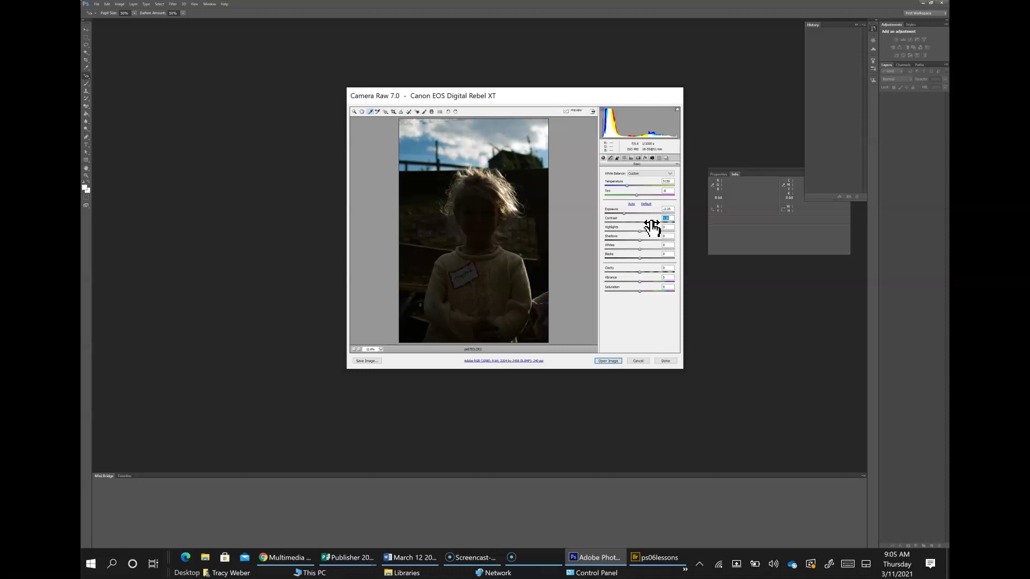
pyautogui.click(646, 234)
pyautogui.moveTo(638, 231); pyautogui.dragTo(604, 232)
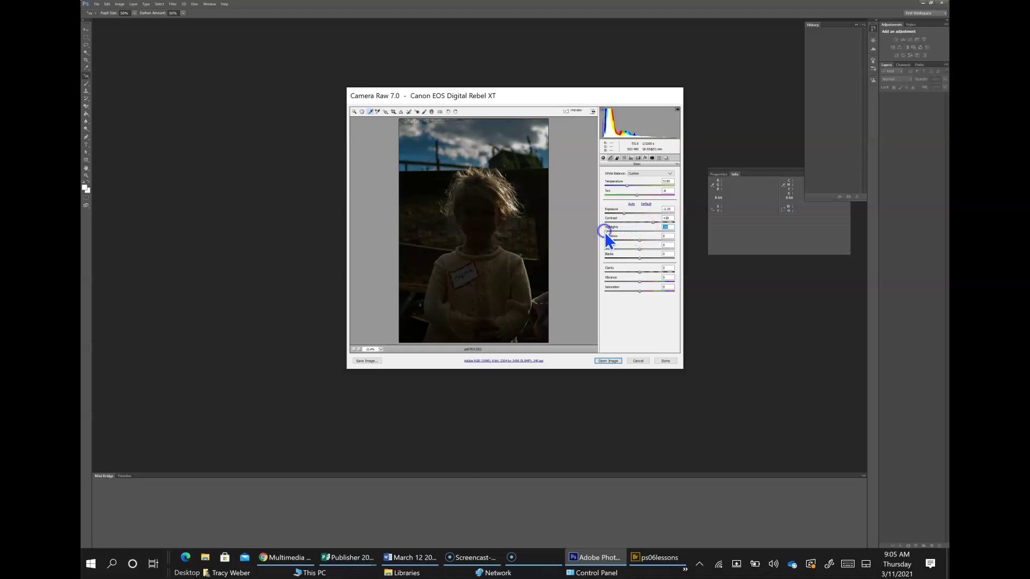
# - Reset the tone adjustments to their defaults and resample the white balance from the white of the girl's name tag
pyautogui.click(646, 204)
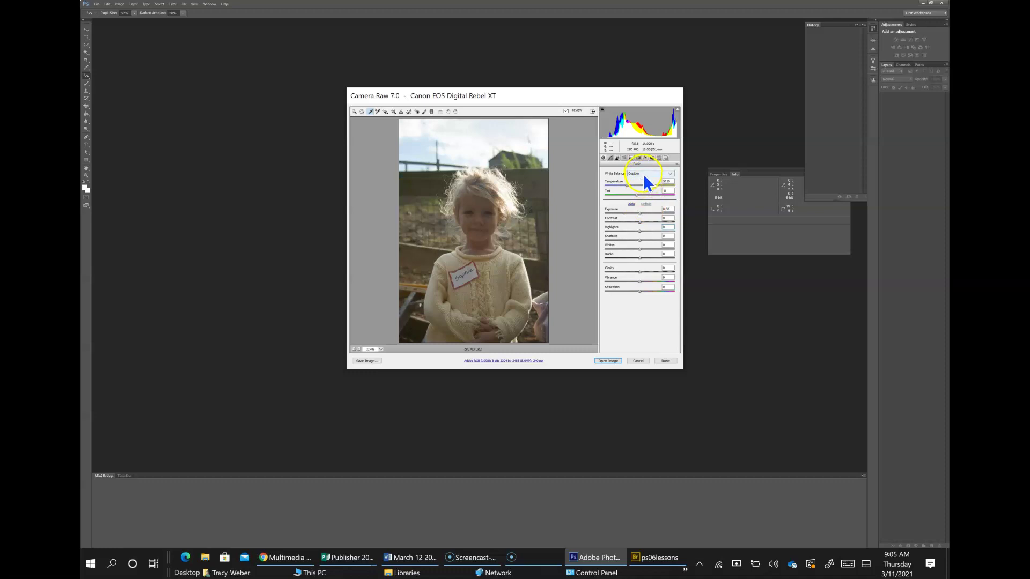
pyautogui.click(643, 174)
pyautogui.moveTo(647, 185); pyautogui.dragTo(651, 211)
pyautogui.click(644, 208)
pyautogui.click(370, 111)
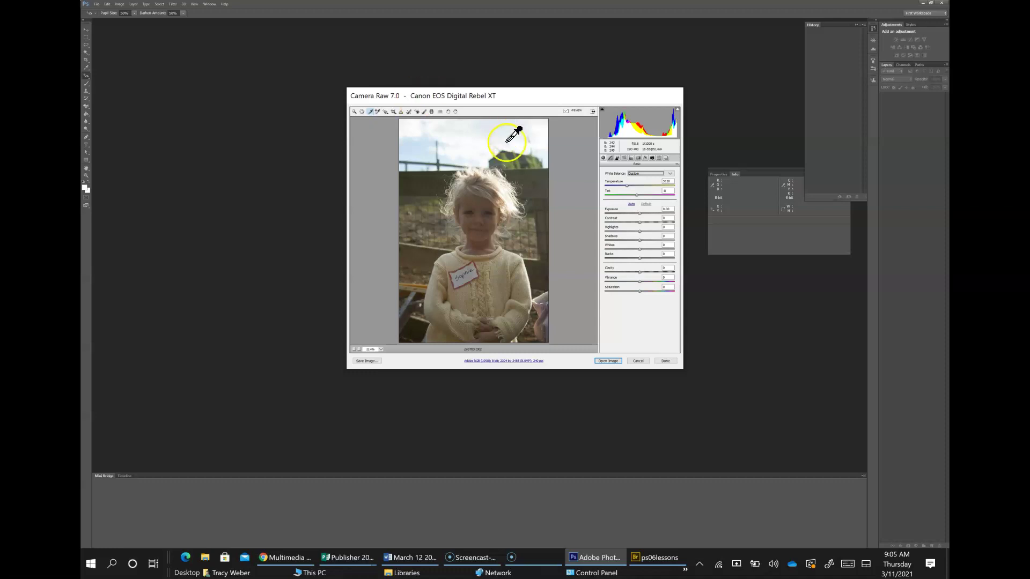
pyautogui.click(472, 276)
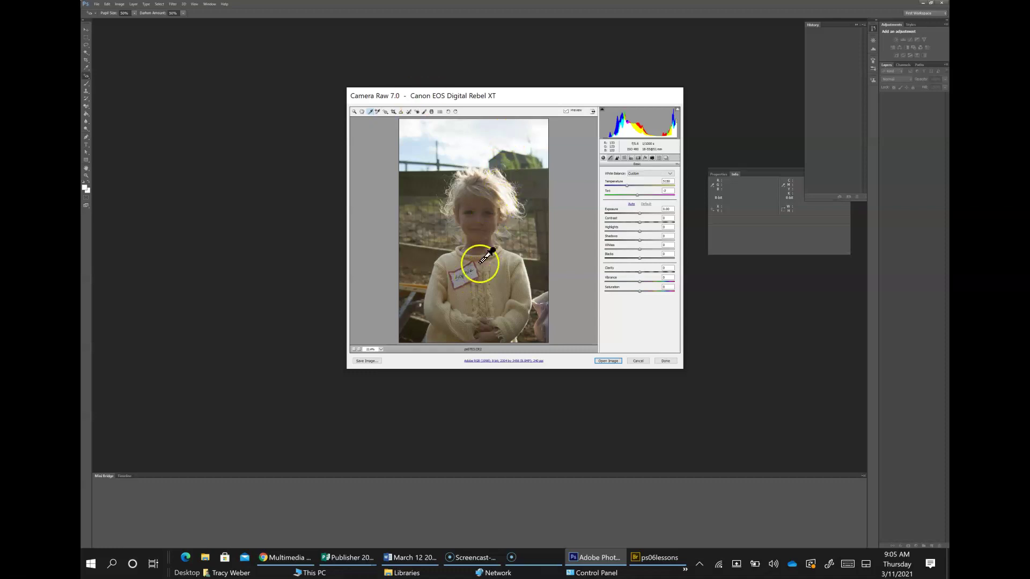
pyautogui.click(470, 274)
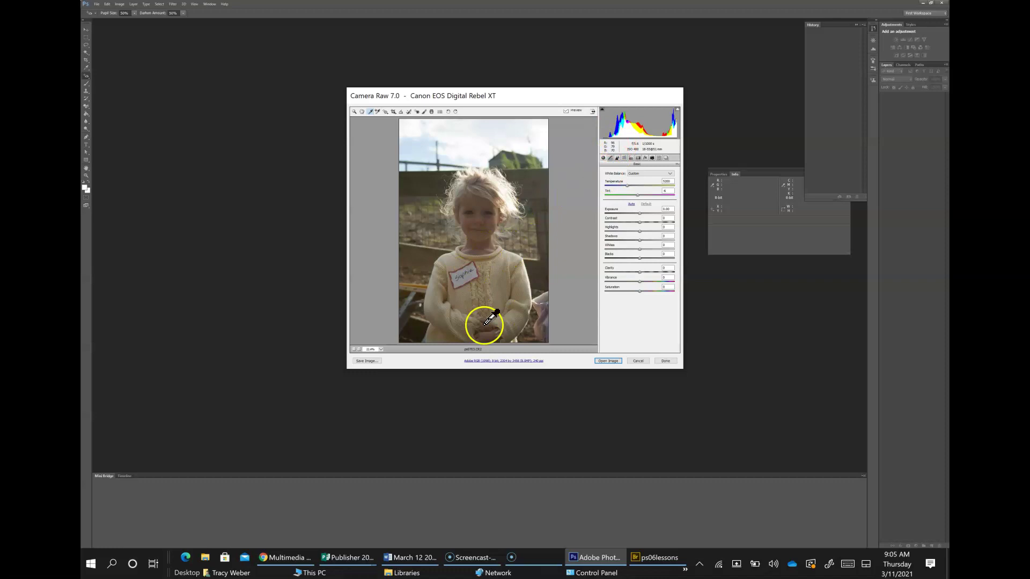
# - Place two color samplers on the girl's name tag and resample the white balance from its white area
pyautogui.click(377, 112)
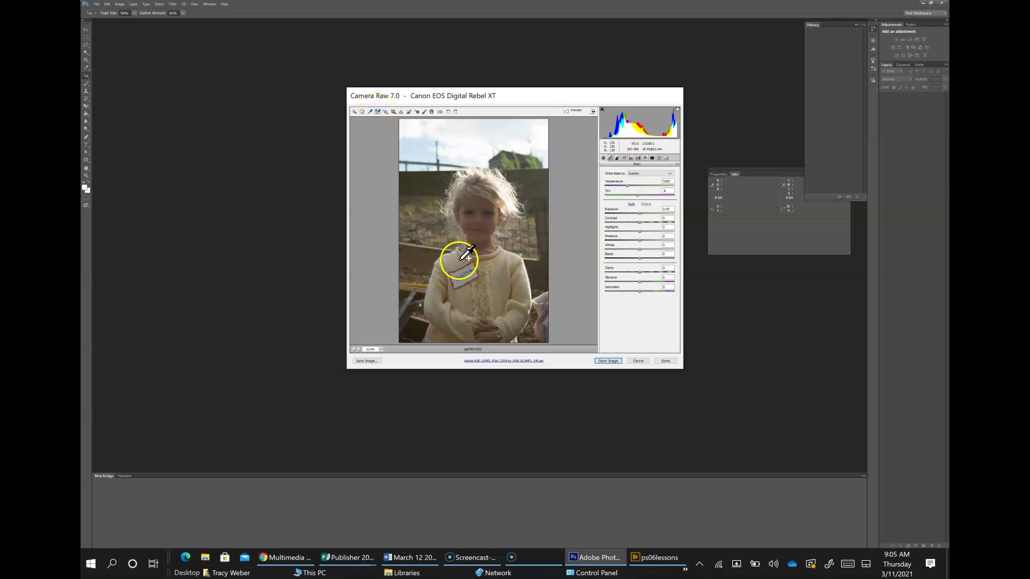
pyautogui.click(471, 274)
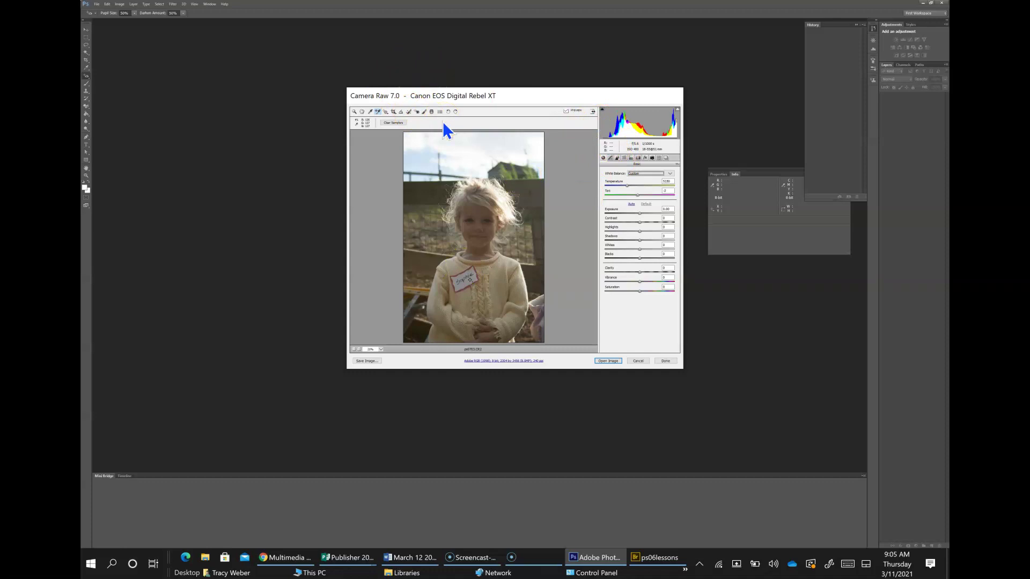
pyautogui.click(371, 114)
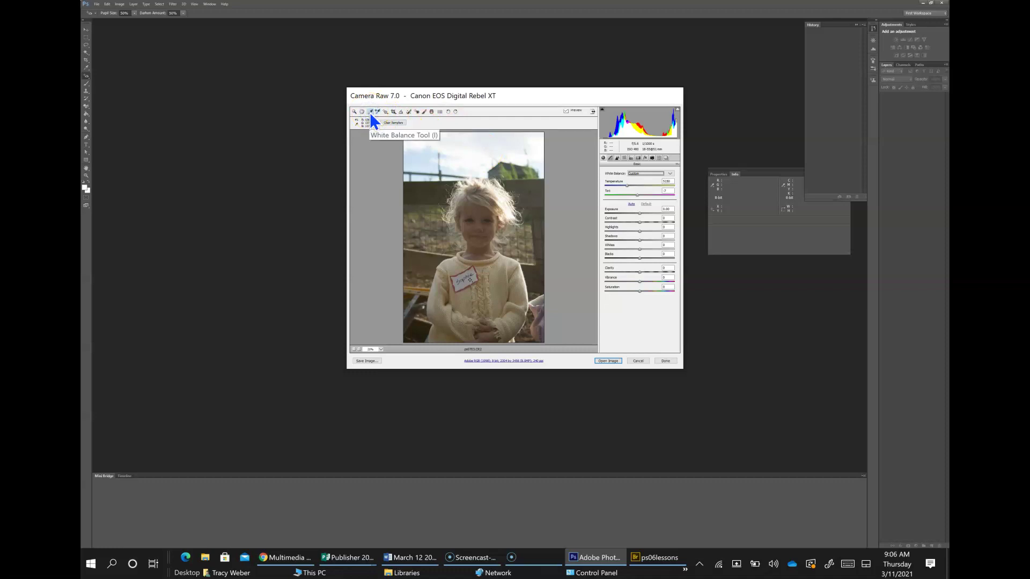
pyautogui.click(463, 282)
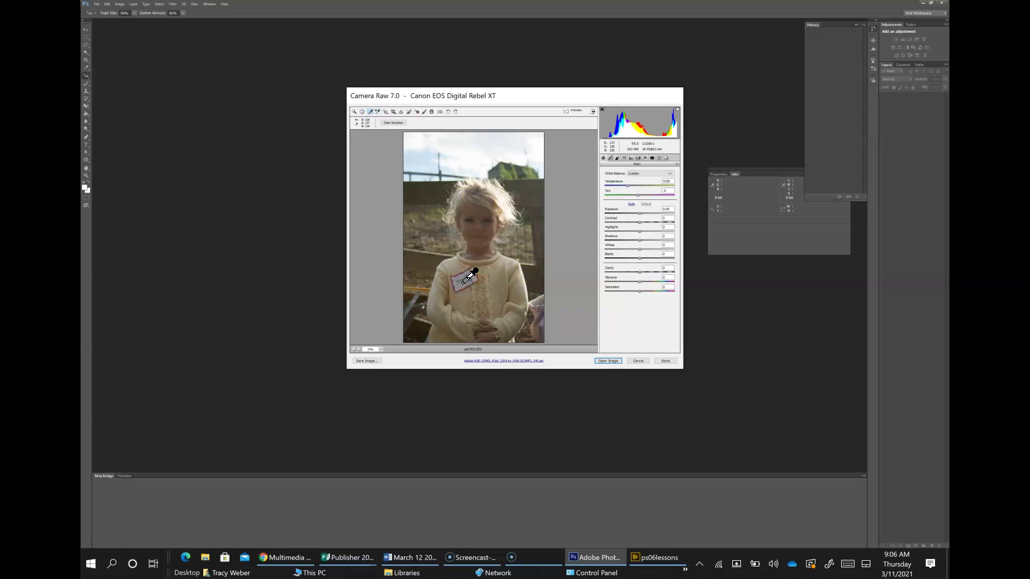
pyautogui.click(465, 281)
pyautogui.click(465, 282)
pyautogui.press('alt')
pyautogui.click(464, 283)
pyautogui.press('shift')
pyautogui.click(465, 282)
# - Try the Auto tone adjustment, return the tone values to their defaults and clear the color samplers
pyautogui.moveTo(640, 214)
pyautogui.mouseDown()
pyautogui.moveTo(626, 214)
pyautogui.moveTo(651, 217)
pyautogui.moveTo(641, 217)
pyautogui.mouseUp()
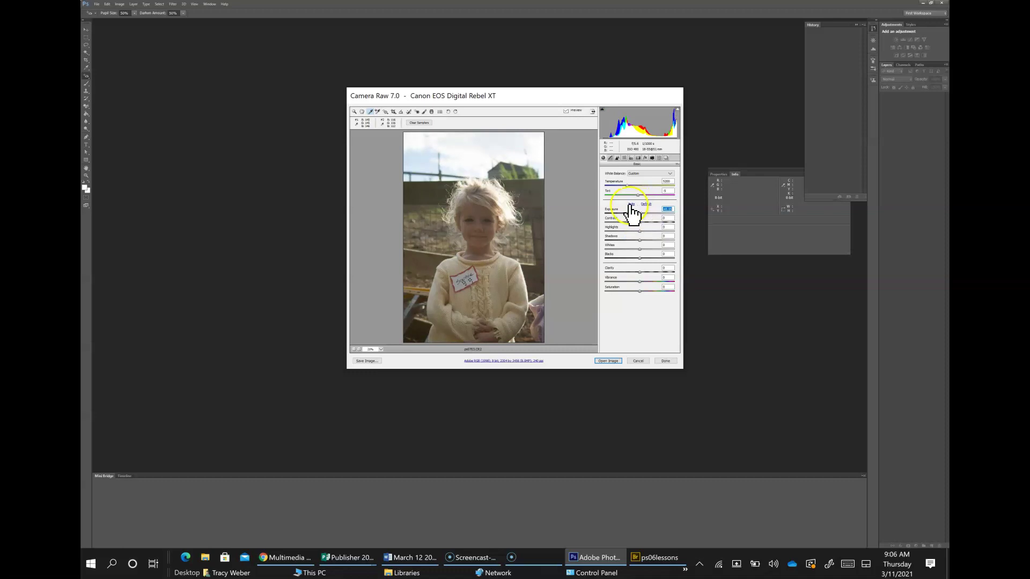
pyautogui.click(632, 204)
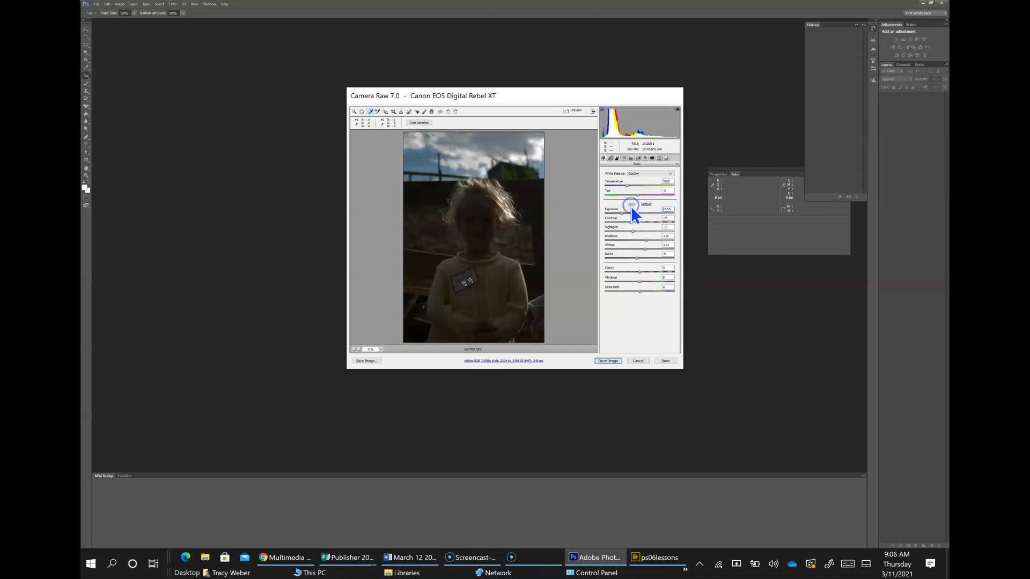
pyautogui.click(645, 204)
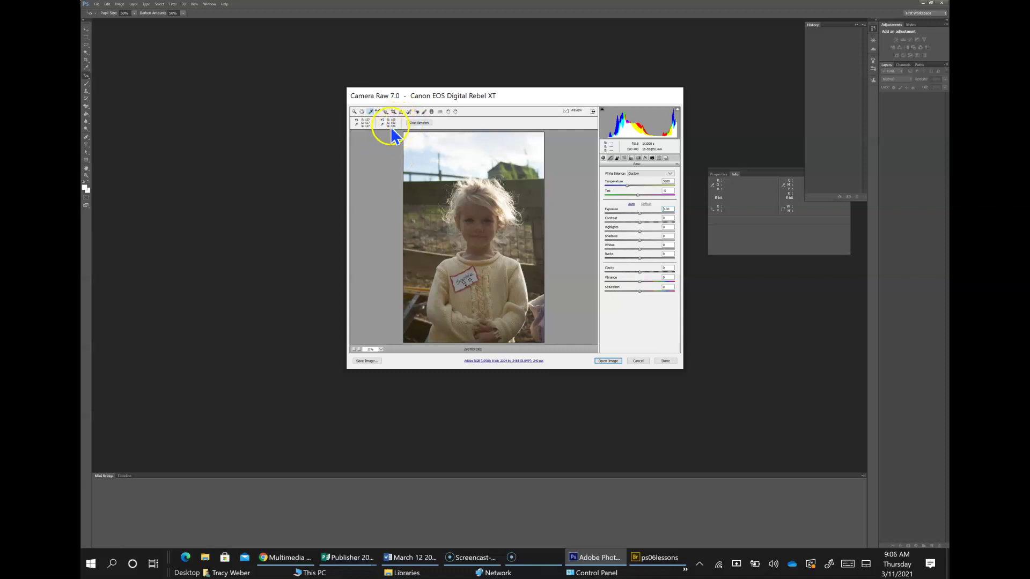
pyautogui.click(423, 125)
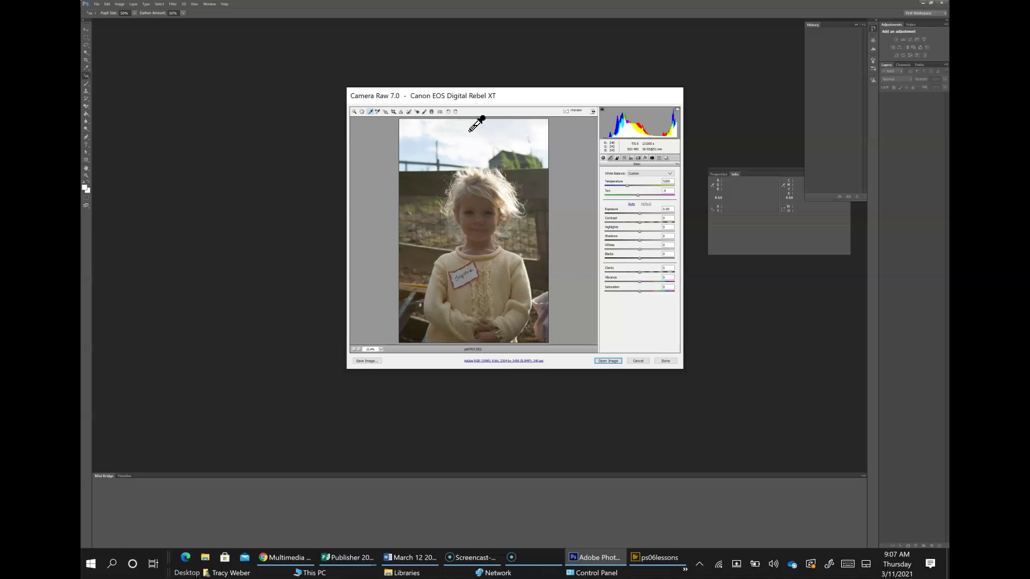
# - Resample white balance on the name tag and set Exposure to about +1.00, Contrast to about -69 and Highlights to about +29
pyautogui.click(456, 282)
pyautogui.moveTo(639, 214); pyautogui.dragTo(646, 214)
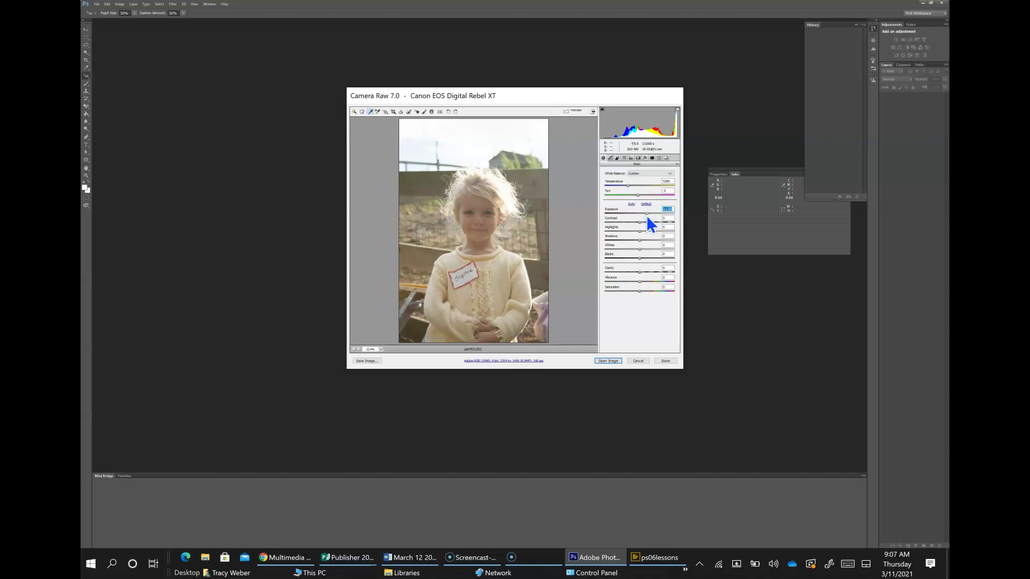
pyautogui.click(642, 223)
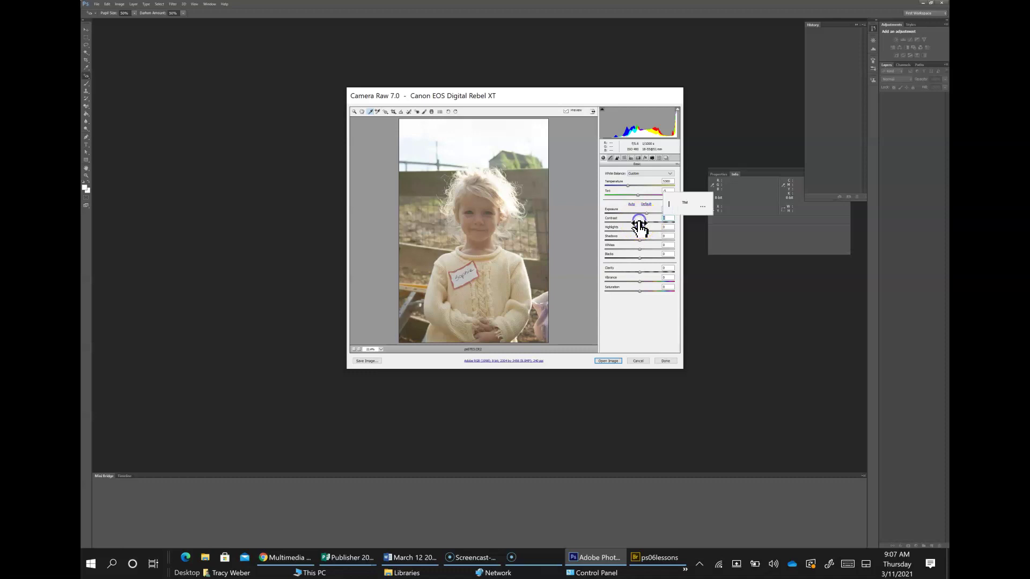
pyautogui.moveTo(640, 223)
pyautogui.mouseDown()
pyautogui.moveTo(619, 224)
pyautogui.moveTo(629, 224)
pyautogui.mouseUp()
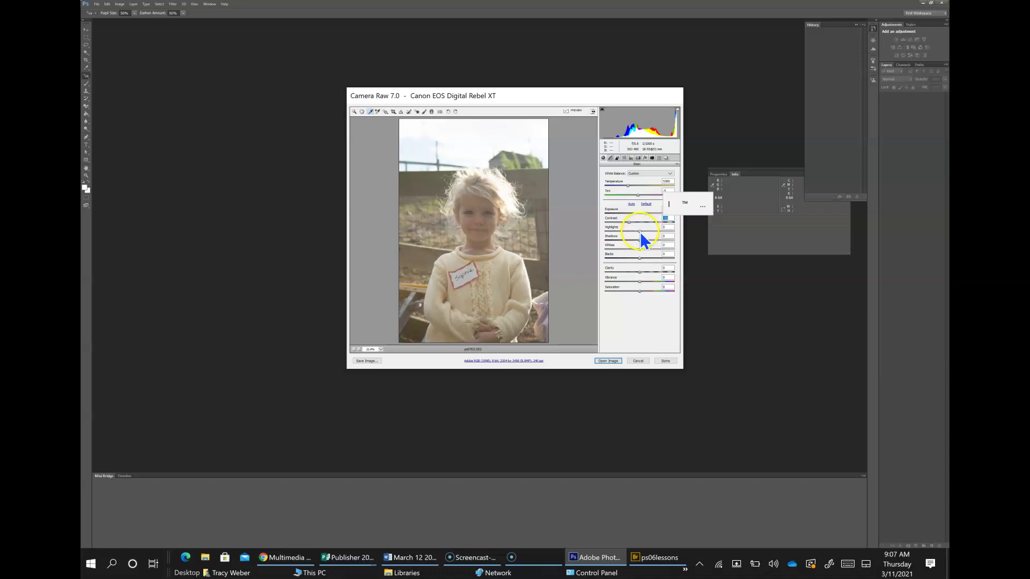
pyautogui.moveTo(640, 231); pyautogui.dragTo(645, 231)
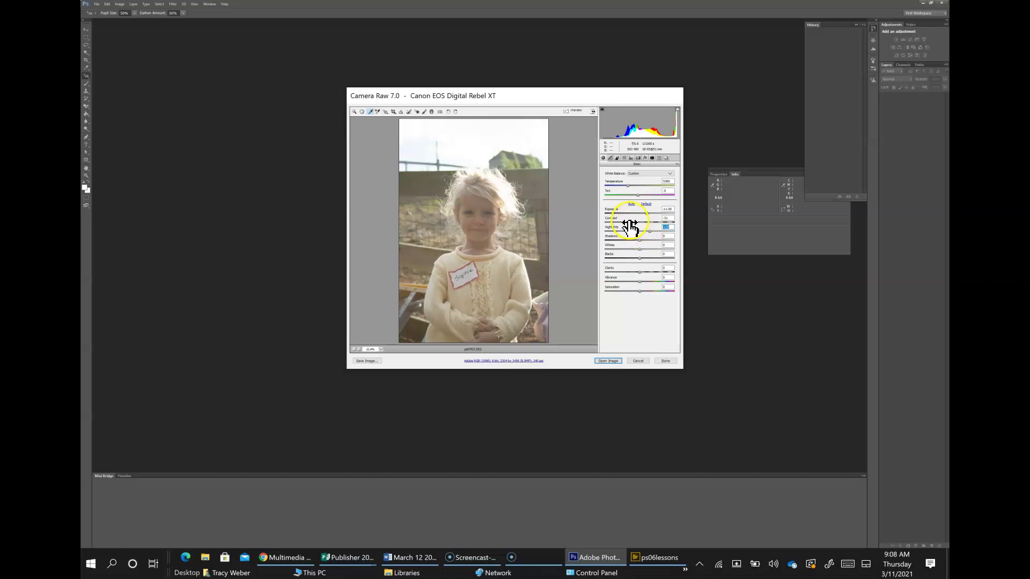
pyautogui.moveTo(626, 222)
pyautogui.mouseDown()
pyautogui.moveTo(609, 230)
pyautogui.moveTo(618, 230)
pyautogui.mouseUp()
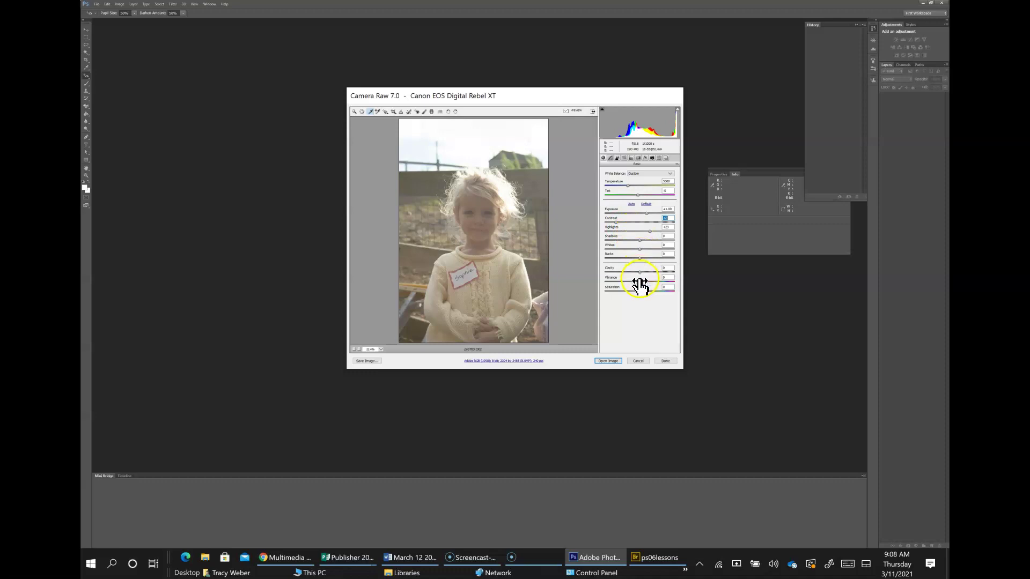
# - Raise the raw photo's Vibrance to about +77
pyautogui.click(671, 279)
pyautogui.moveTo(672, 283)
pyautogui.mouseDown()
pyautogui.moveTo(660, 284)
pyautogui.moveTo(669, 287)
pyautogui.mouseUp()
pyautogui.click(668, 278)
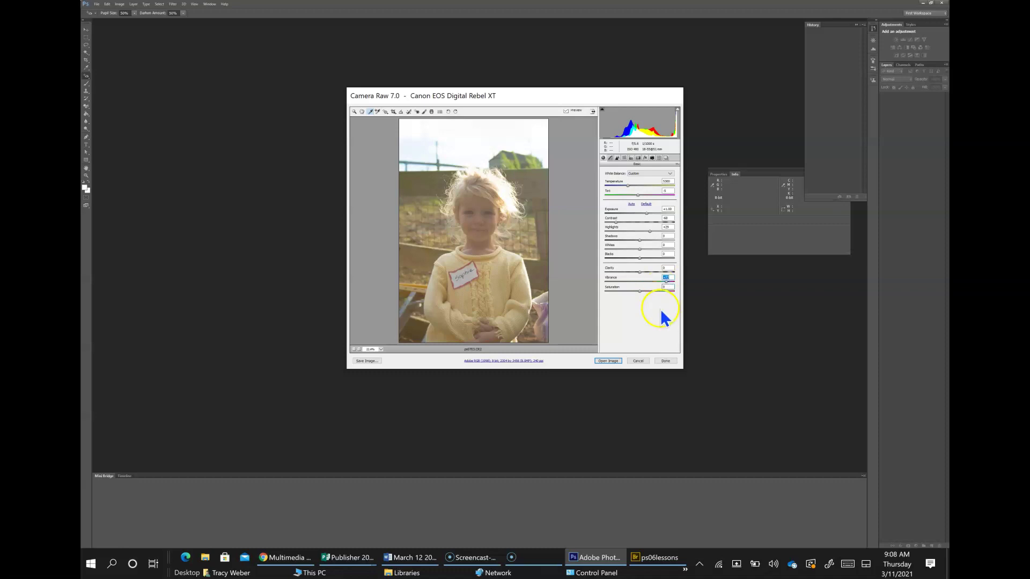
# - Crop the raw photo to the girl's head and upper body with the Crop tool, down to the name tag
pyautogui.click(394, 112)
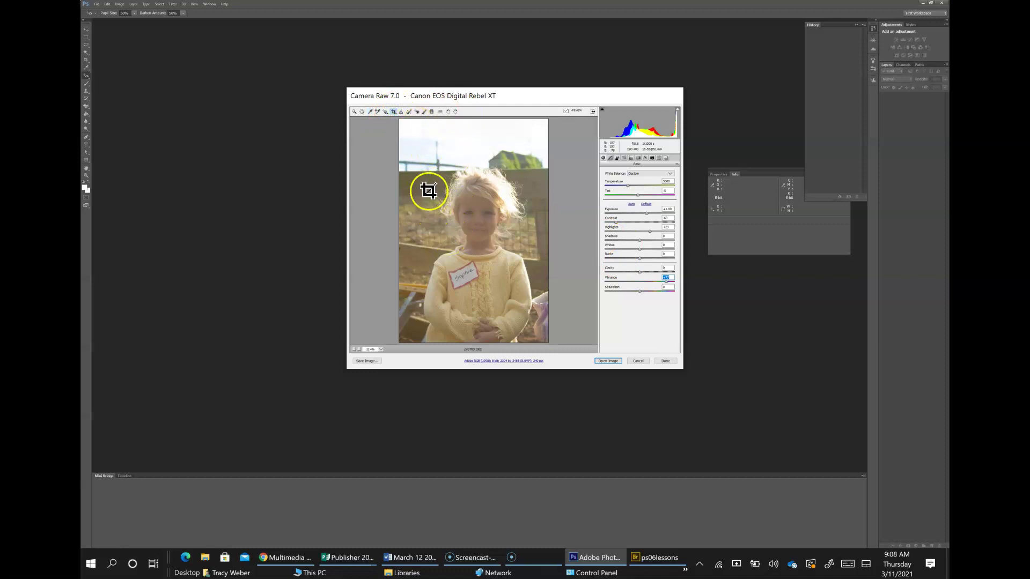
pyautogui.moveTo(418, 139); pyautogui.dragTo(543, 292)
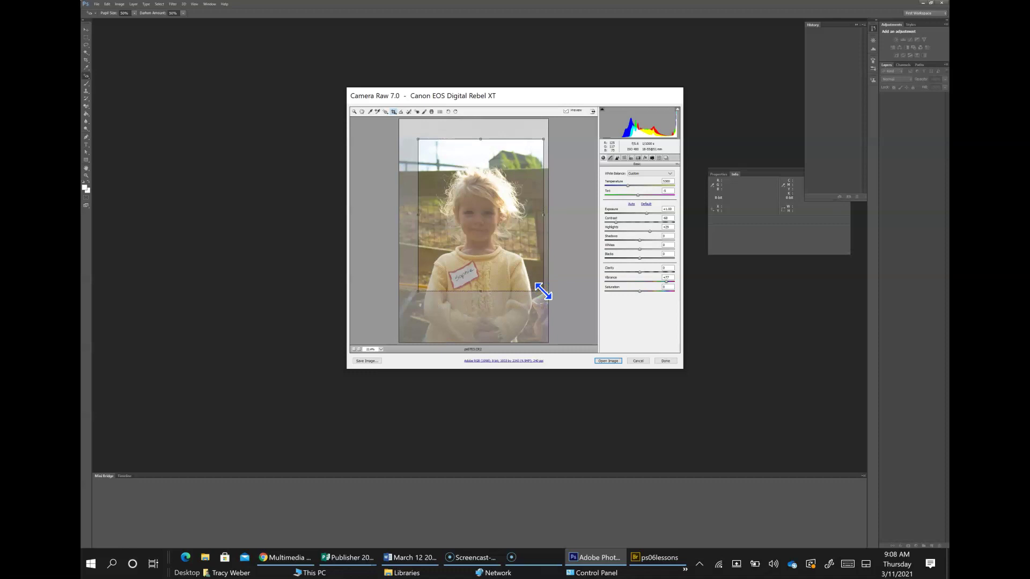
pyautogui.doubleClick(482, 230)
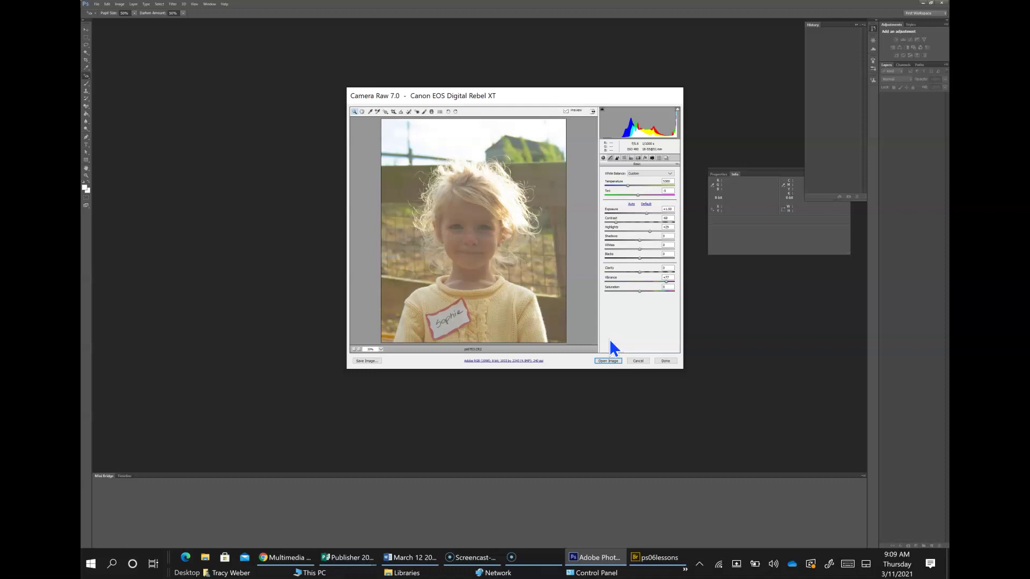
pyautogui.click(617, 344)
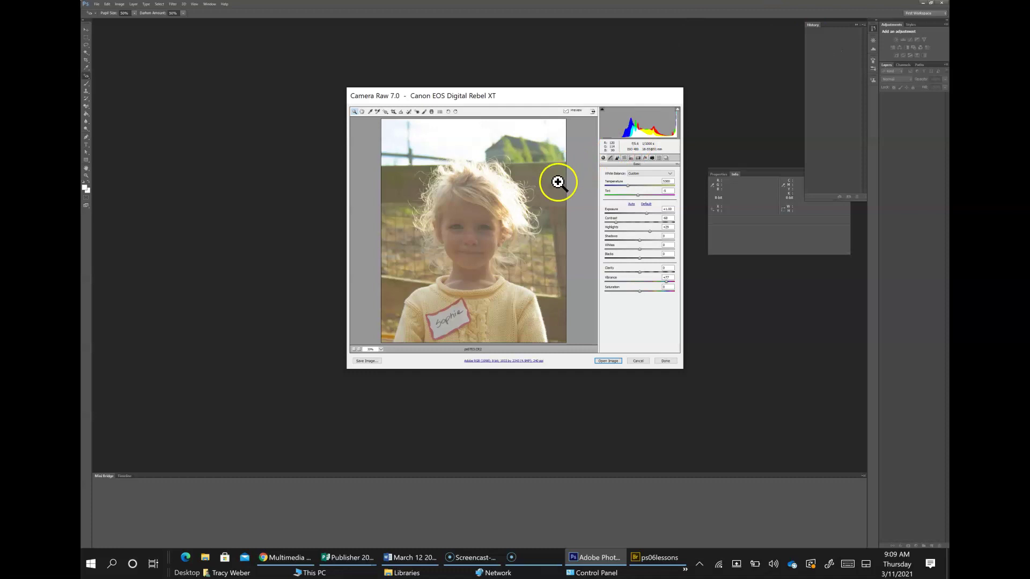
# - Expand Camera Raw to full screen and cancel it without saving the adjustments
pyautogui.click(593, 112)
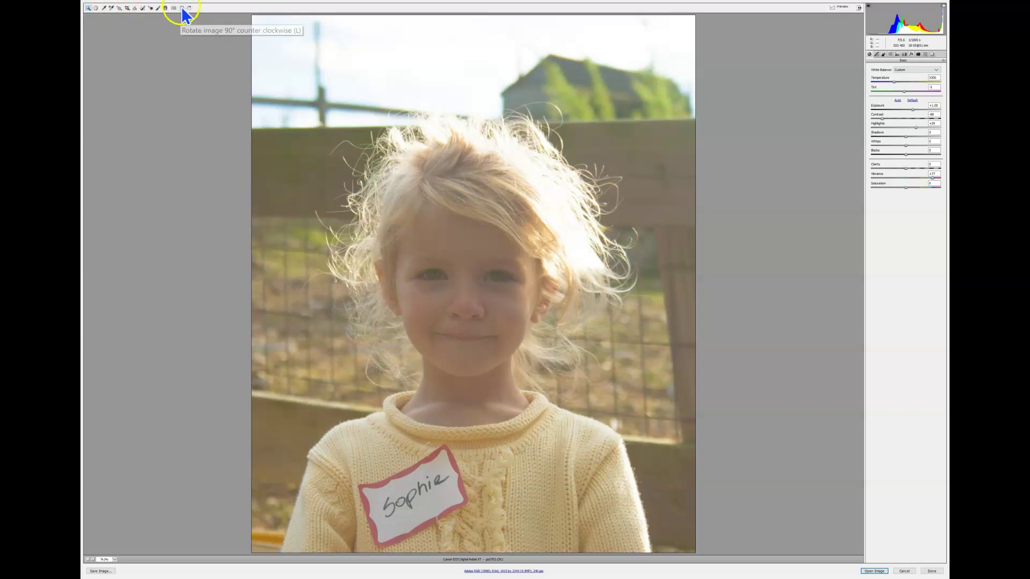
pyautogui.click(153, 9)
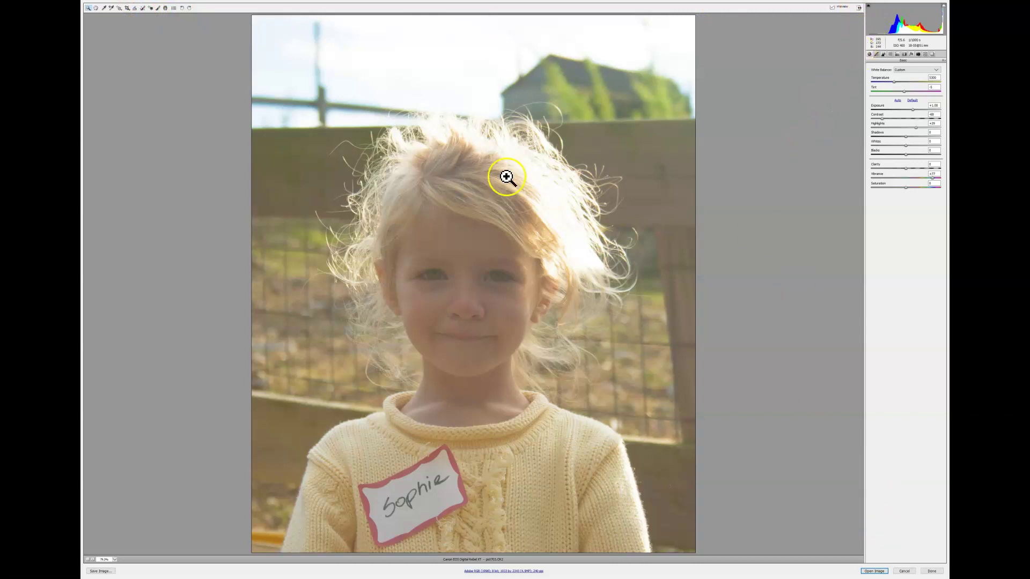
pyautogui.press('Escape')
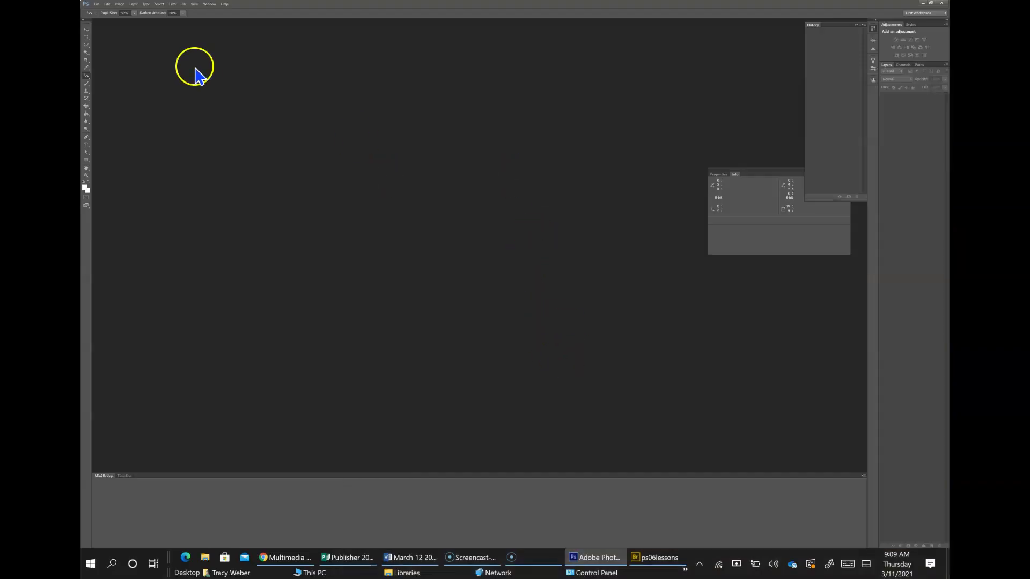
# - Reopen the recent raw photo ps0703.CR2 and apply the Camera Raw Defaults settings
pyautogui.click(97, 4)
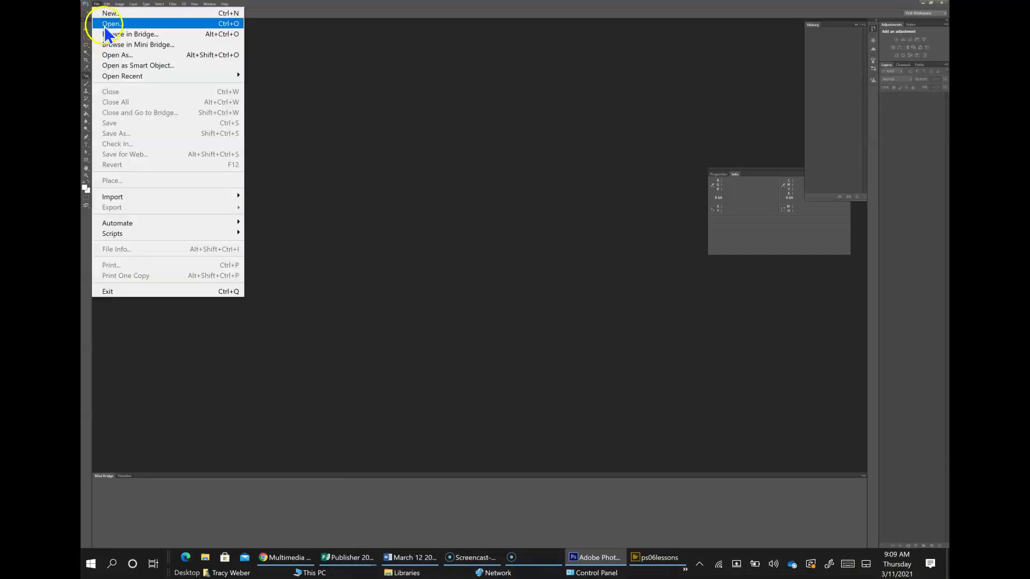
pyautogui.moveTo(205, 76)
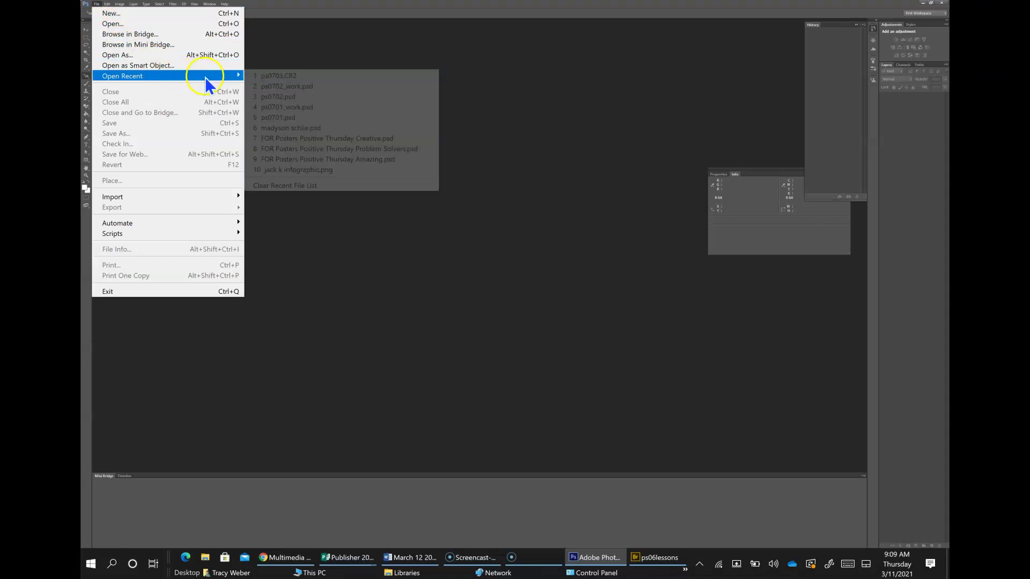
pyautogui.click(269, 78)
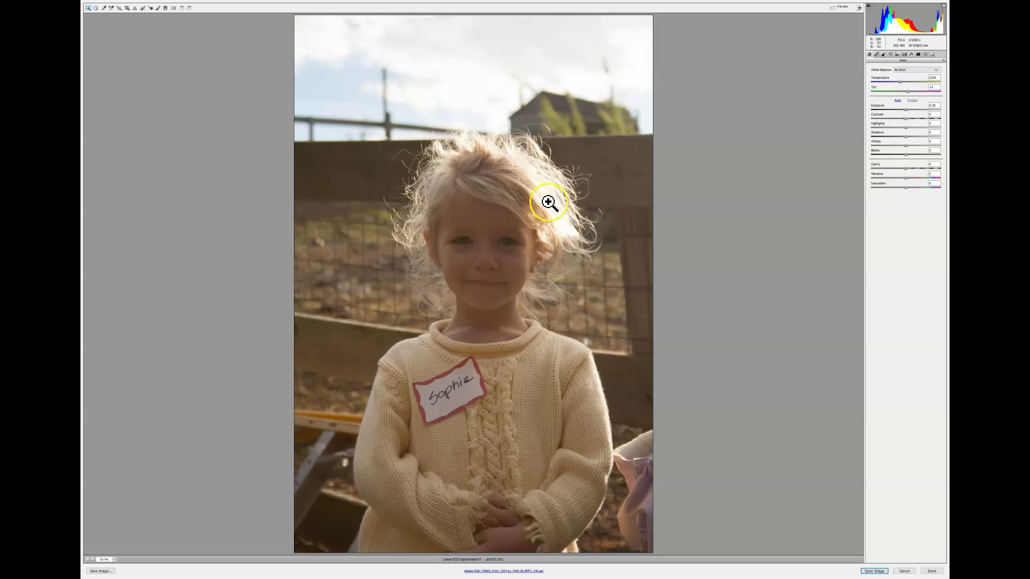
pyautogui.click(908, 110)
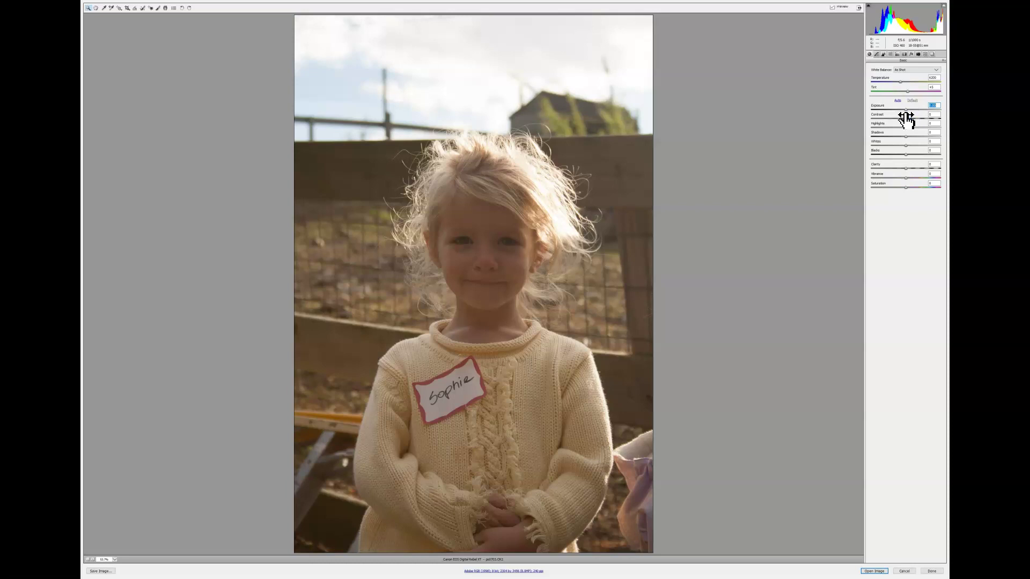
pyautogui.click(944, 61)
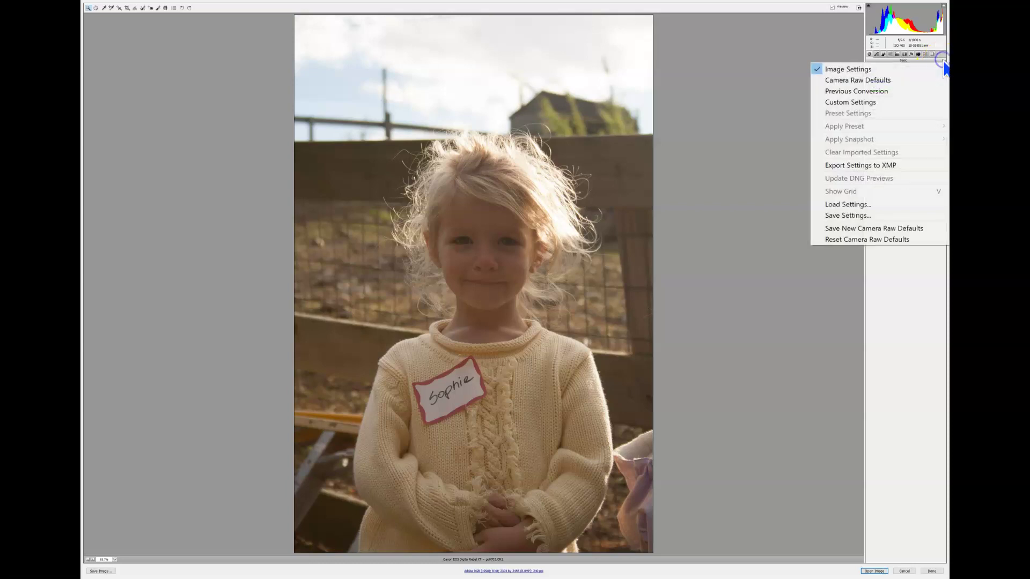
pyautogui.click(889, 80)
# - Look through the White Balance presets, try a different Temperature and keep the As Shot white balance
pyautogui.moveTo(905, 110)
pyautogui.mouseDown()
pyautogui.moveTo(923, 113)
pyautogui.moveTo(905, 112)
pyautogui.mouseUp()
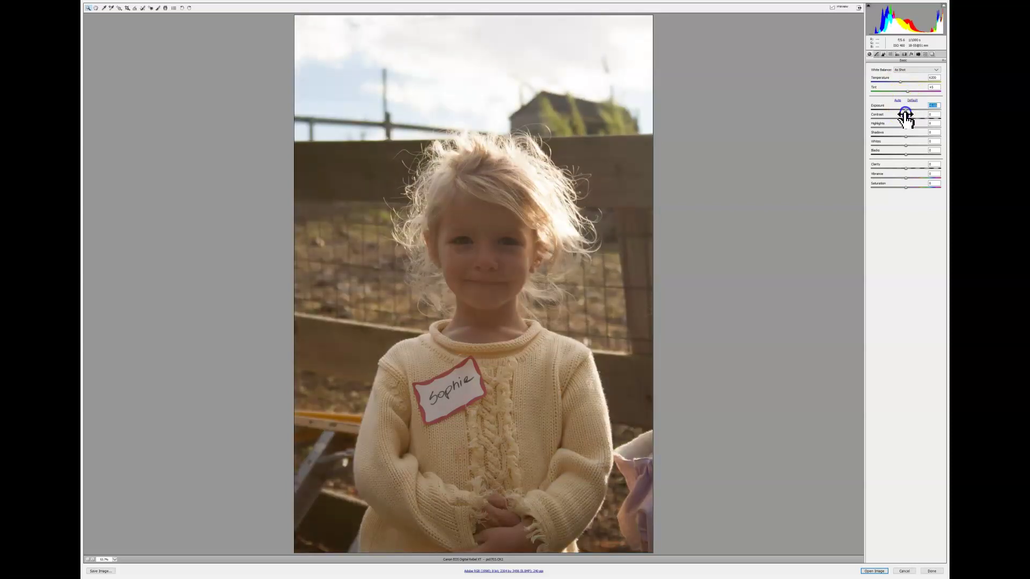
pyautogui.click(933, 74)
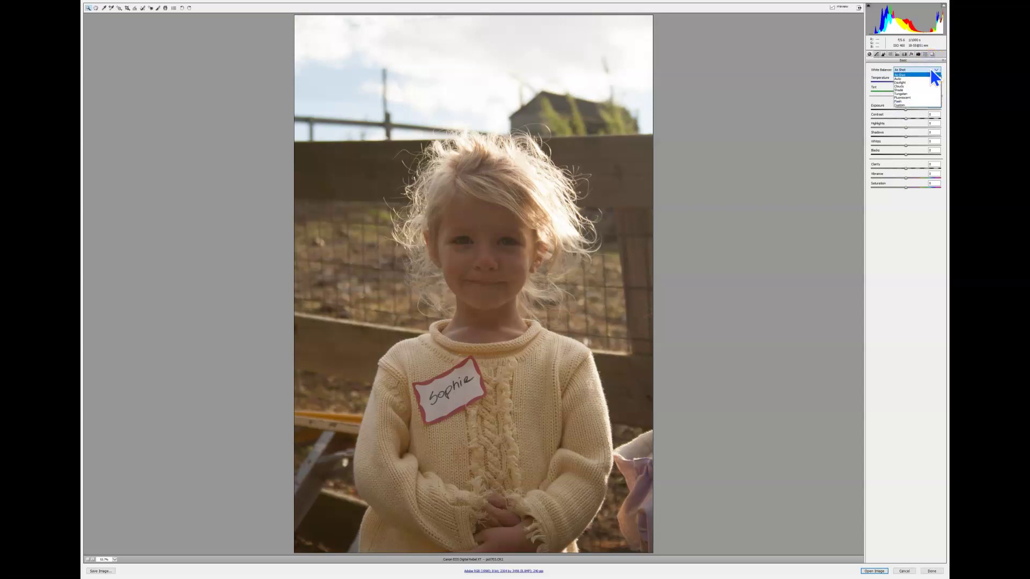
pyautogui.click(932, 72)
pyautogui.moveTo(887, 86)
pyautogui.mouseDown()
pyautogui.moveTo(876, 86)
pyautogui.moveTo(903, 82)
pyautogui.mouseUp()
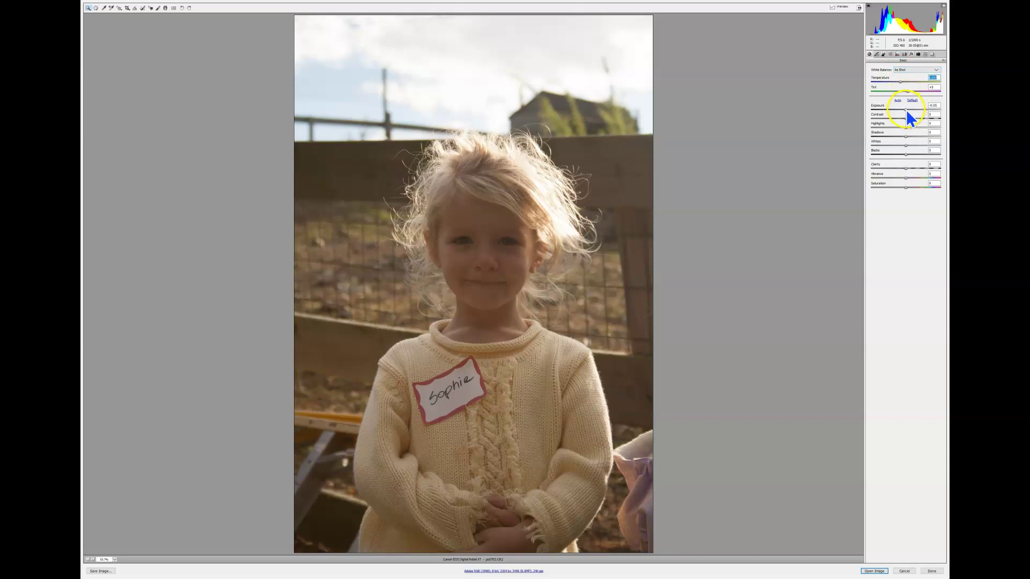
# - Try a much darker exposure, then lower Contrast to about -55 and raise Exposure to about +1.4
pyautogui.moveTo(906, 109); pyautogui.dragTo(891, 110)
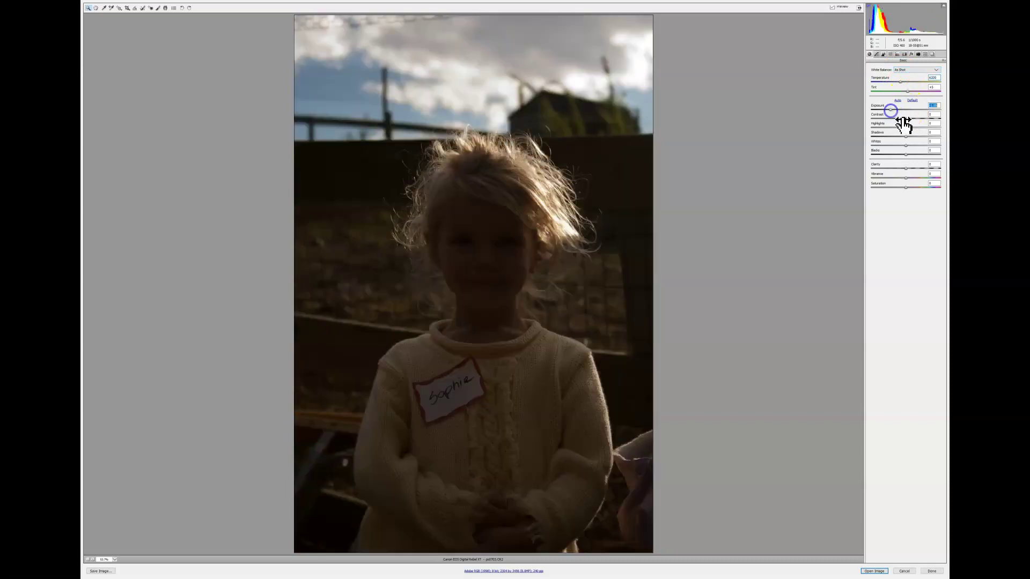
pyautogui.moveTo(922, 119)
pyautogui.mouseDown()
pyautogui.moveTo(888, 130)
pyautogui.moveTo(916, 108)
pyautogui.mouseUp()
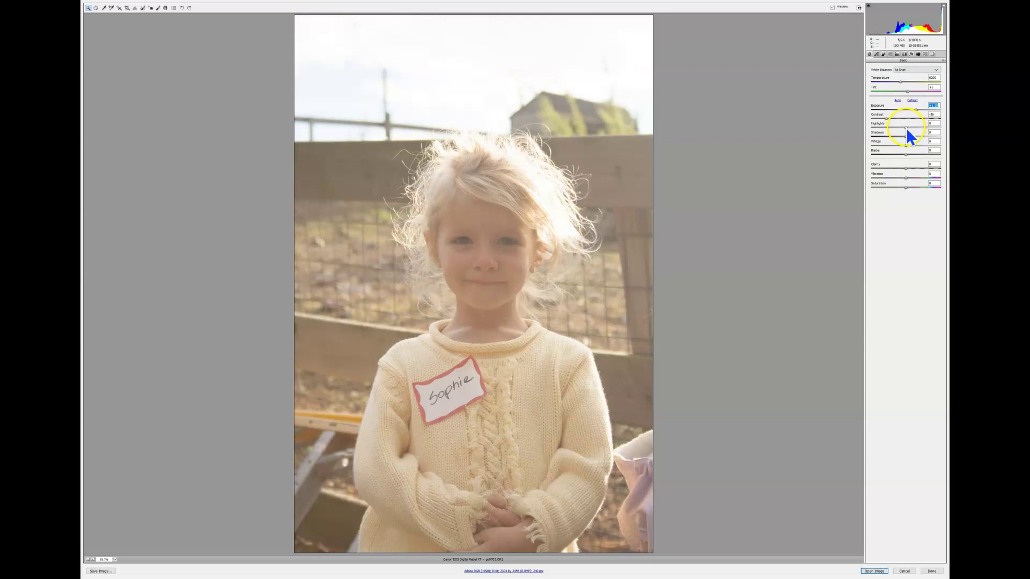
# - Raise Highlights to about +80, try desaturating the photo with Vibrance, and set Vibrance to about +38
pyautogui.moveTo(906, 127); pyautogui.dragTo(928, 122)
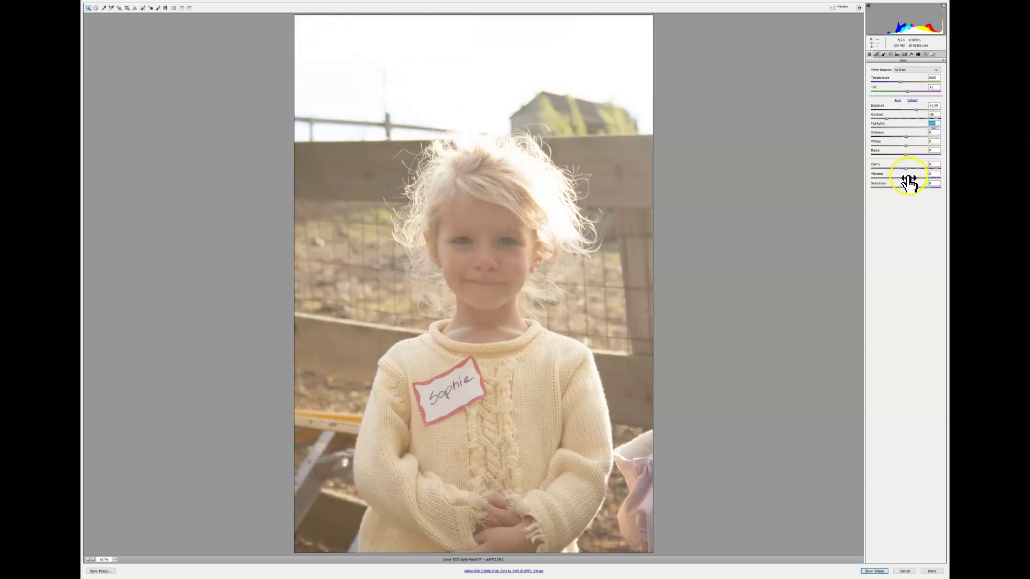
pyautogui.moveTo(906, 179); pyautogui.dragTo(878, 185)
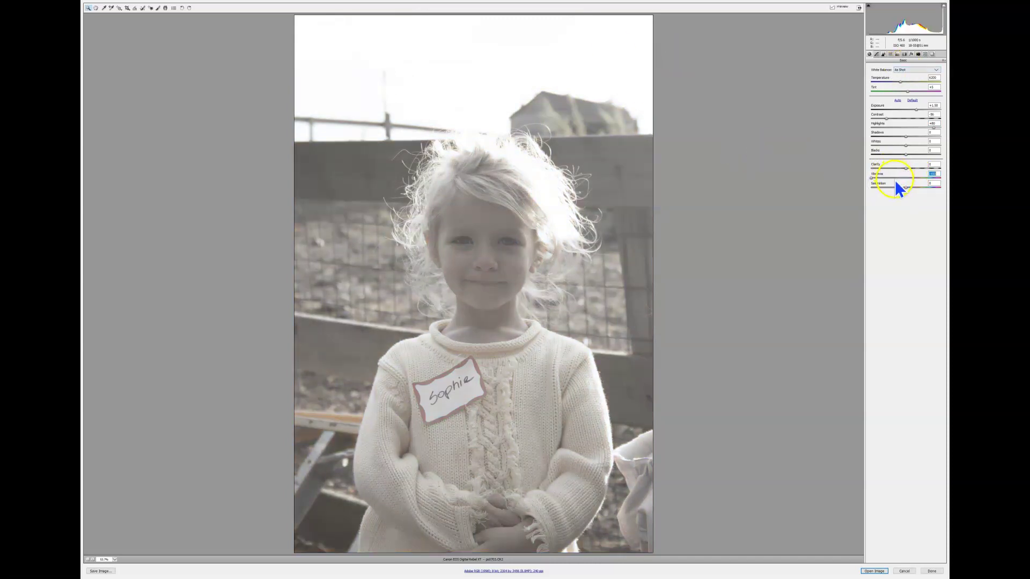
pyautogui.moveTo(912, 173); pyautogui.dragTo(920, 183)
# - Crop the photo to the girl's head and upper body, cutting away the lower part, and return to the Zoom tool
pyautogui.click(128, 7)
pyautogui.moveTo(335, 91); pyautogui.dragTo(619, 429)
pyautogui.click(497, 257)
pyautogui.press('z')
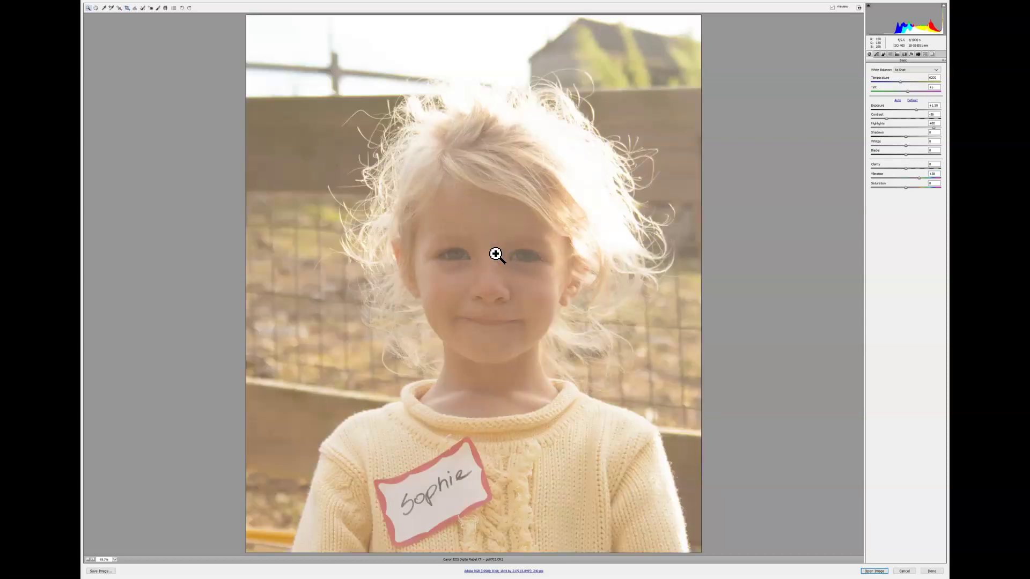
# - Save all the current Camera Raw settings as a new preset named Canon_outdoor
pyautogui.click(925, 54)
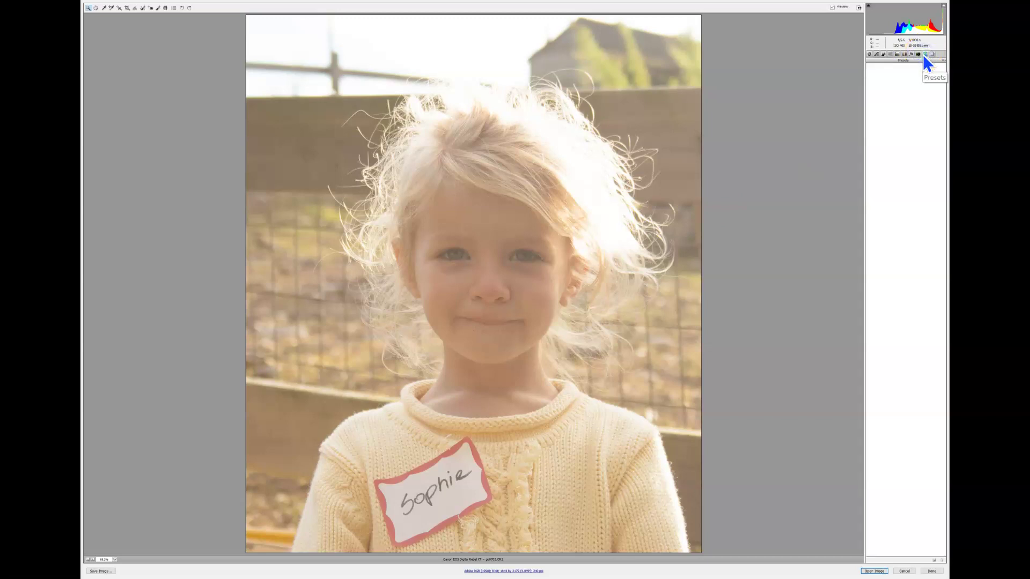
pyautogui.click(943, 61)
pyautogui.click(926, 95)
pyautogui.click(934, 561)
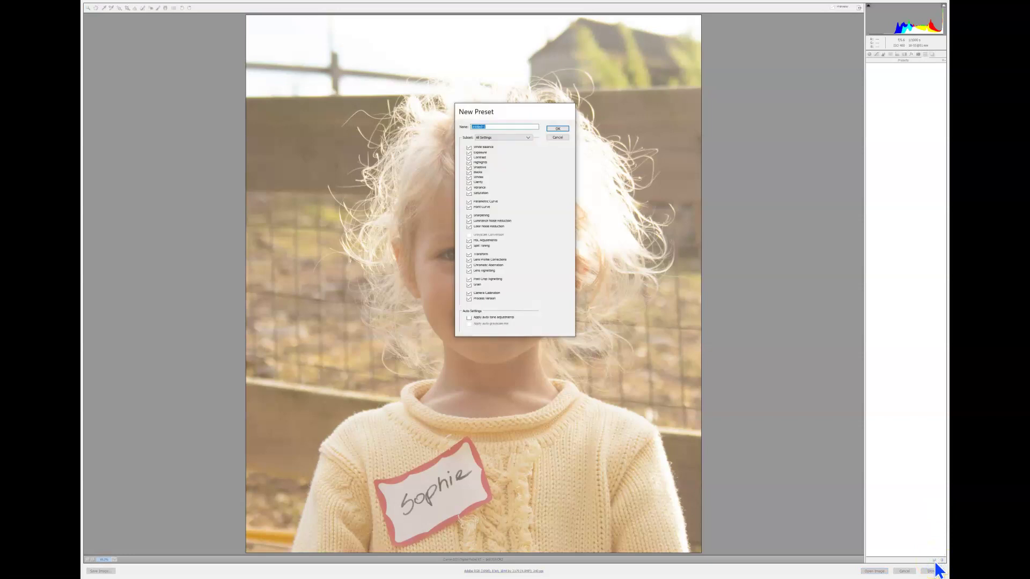
pyautogui.write('Canon_outdoor')
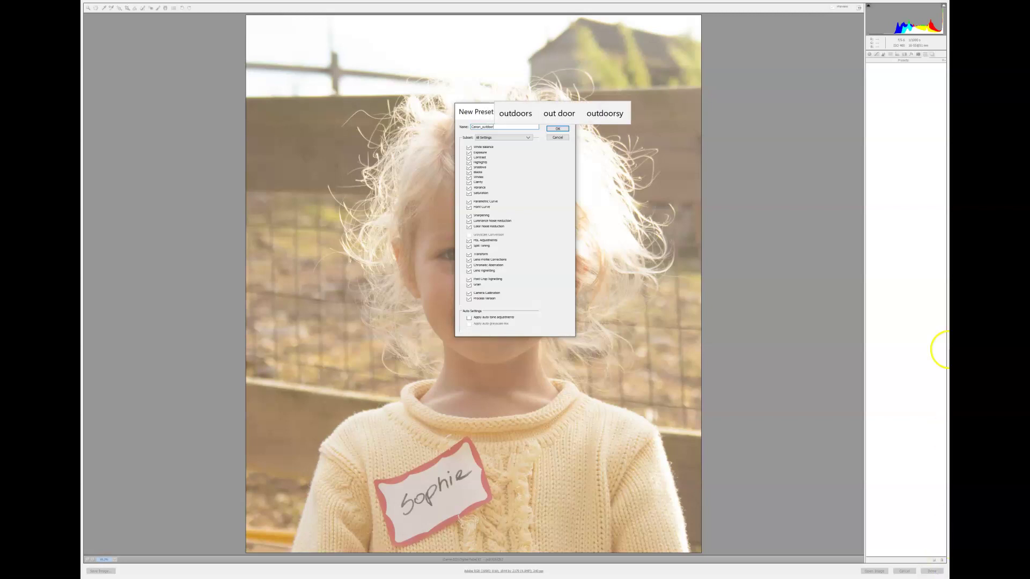
pyautogui.click(557, 129)
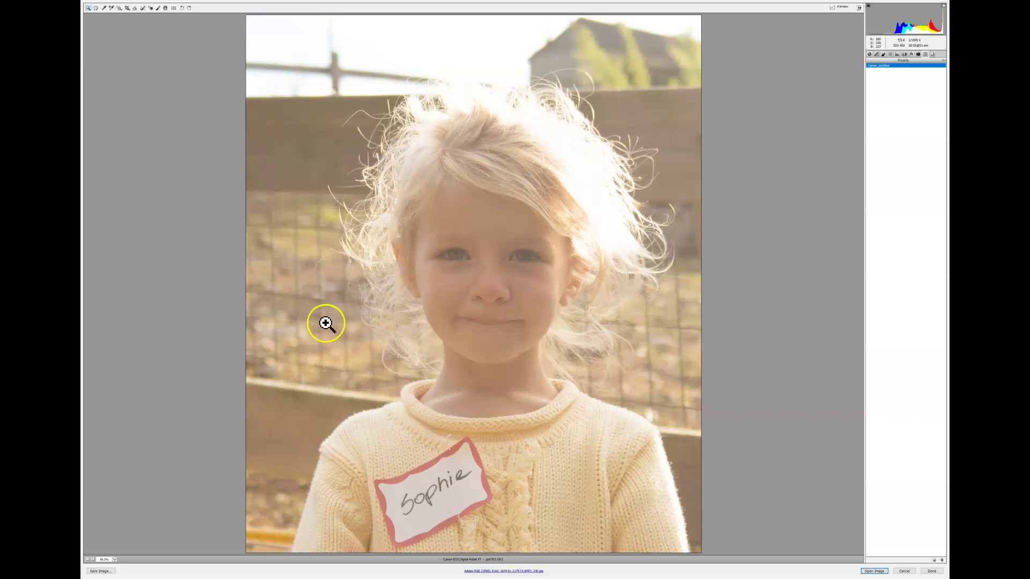
# - Save a Digital Negative (.dng) copy in the same location, adding a serial number after the document name
pyautogui.click(109, 572)
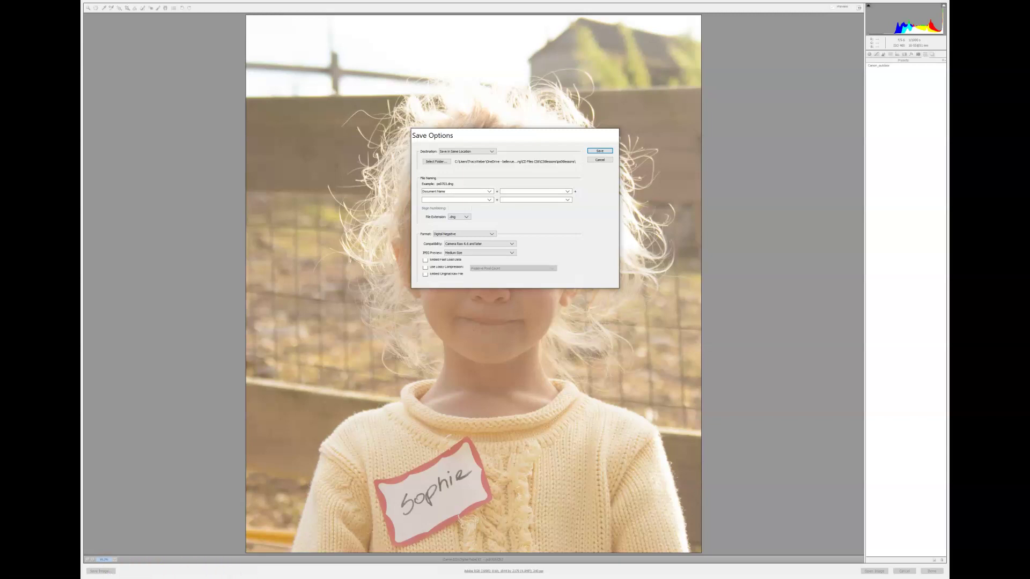
pyautogui.click(568, 191)
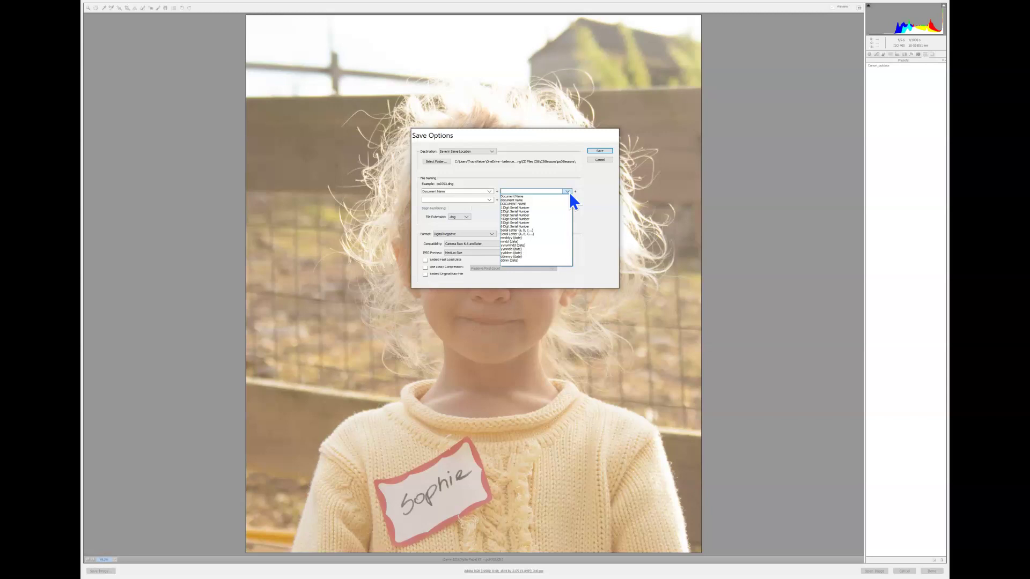
pyautogui.click(542, 214)
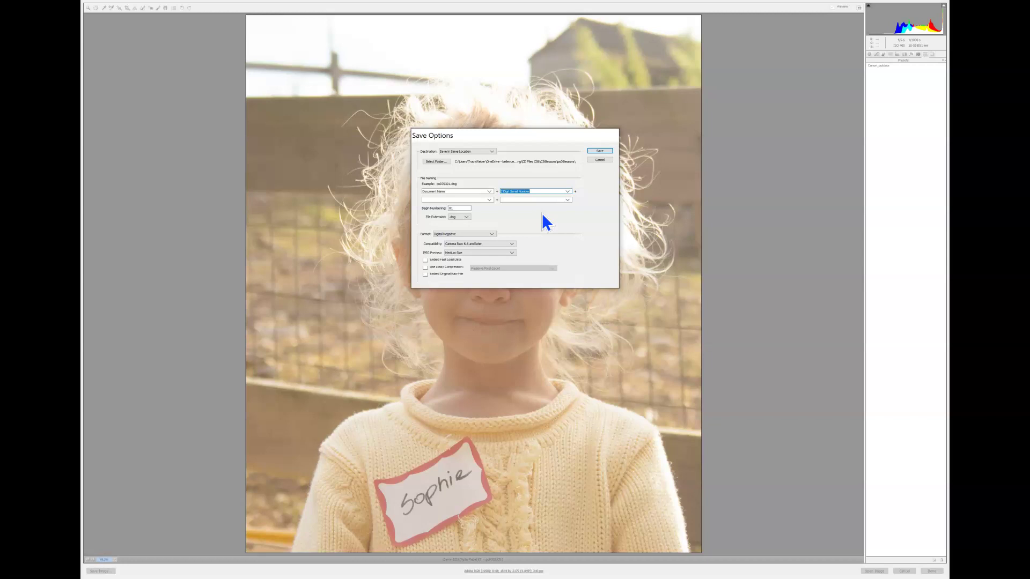
pyautogui.click(600, 151)
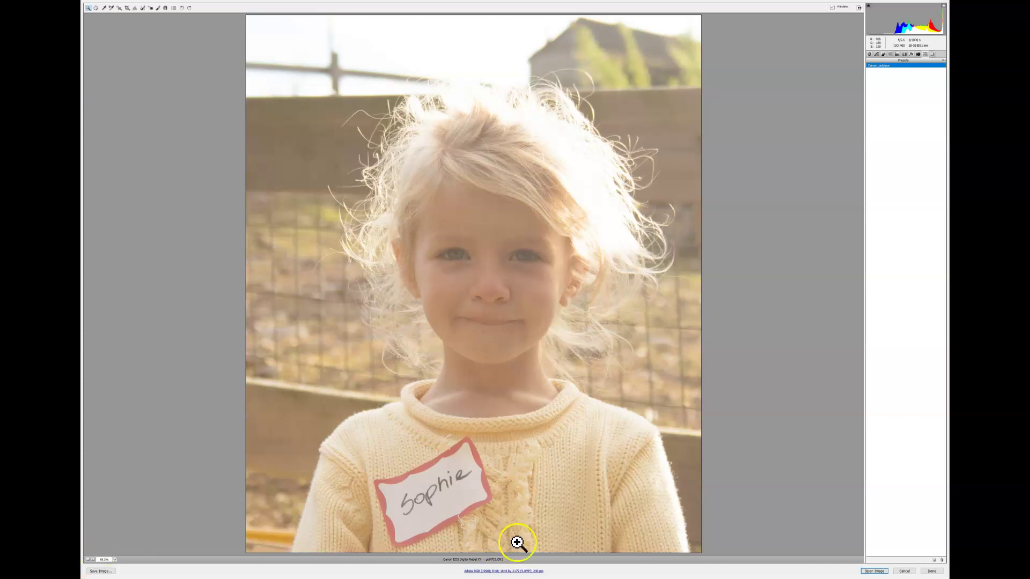
# - Open the adjusted raw photo in Photoshop and save it as ps0703_work in Photoshop format
pyautogui.click(875, 572)
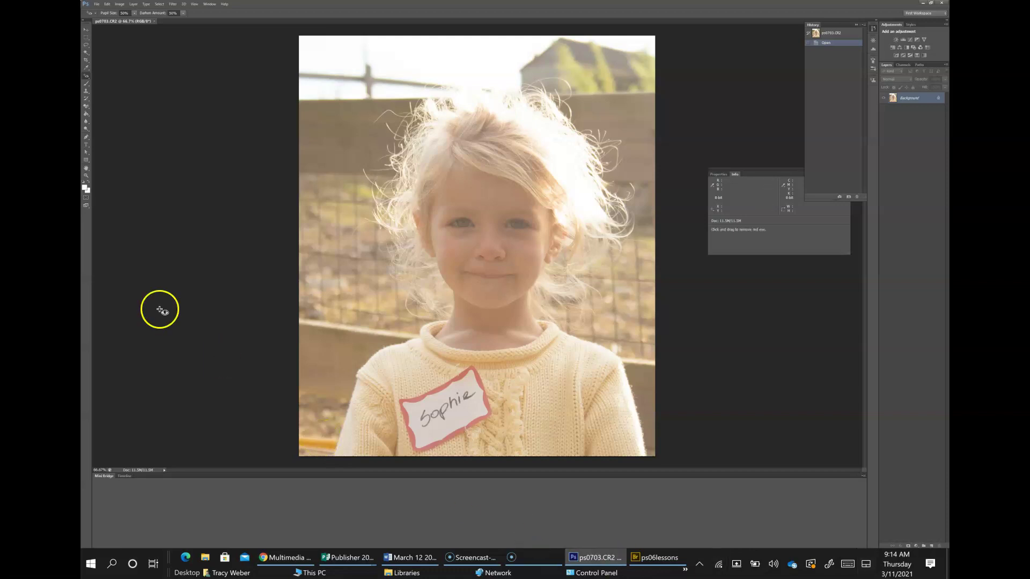
pyautogui.click(96, 5)
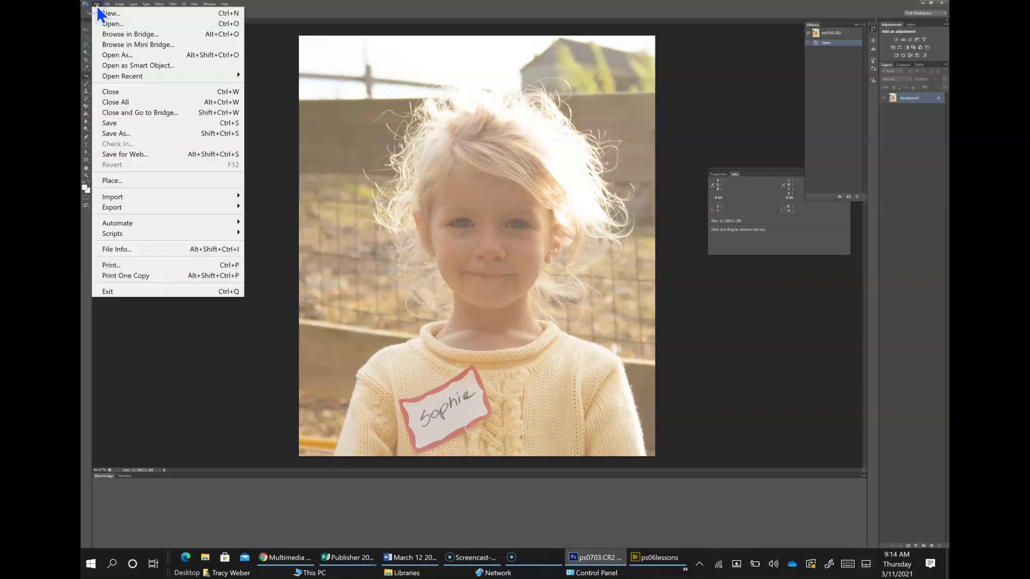
pyautogui.click(112, 133)
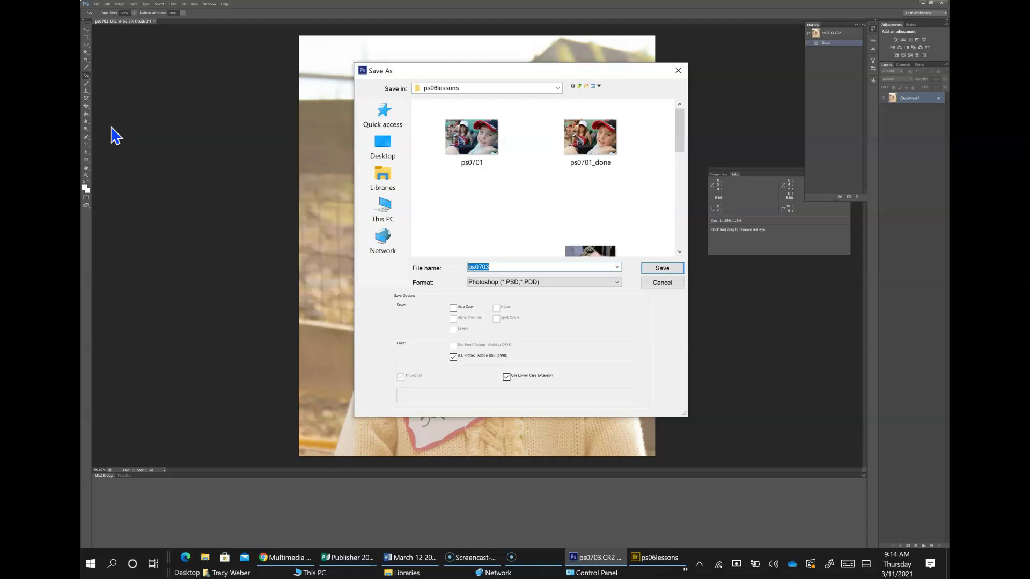
pyautogui.press('End')
pyautogui.write('_work')
pyautogui.press('Return')
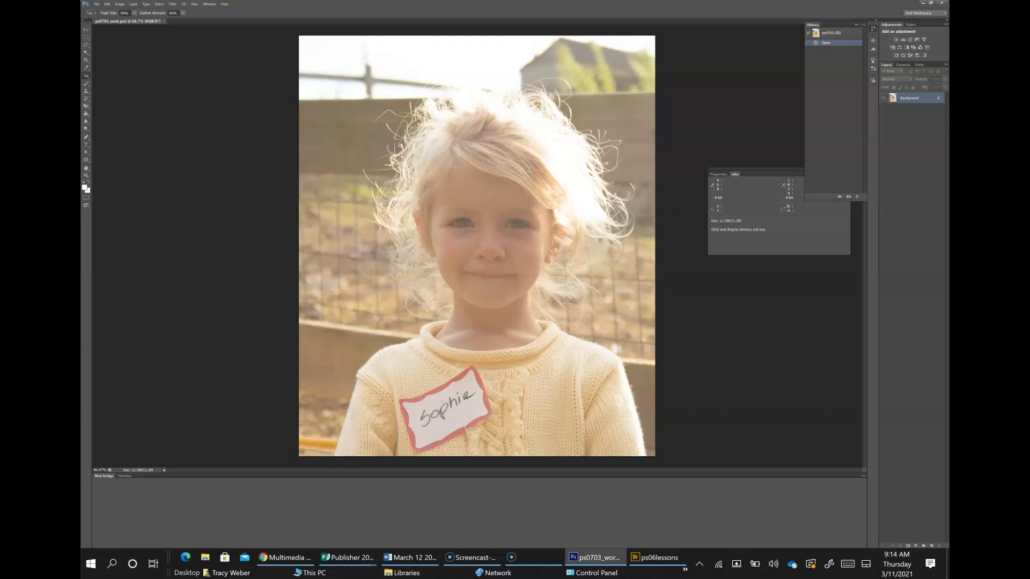
# - Close the ps0703_work document and open the saved DNG copy of the photo from Bridge
pyautogui.click(97, 4)
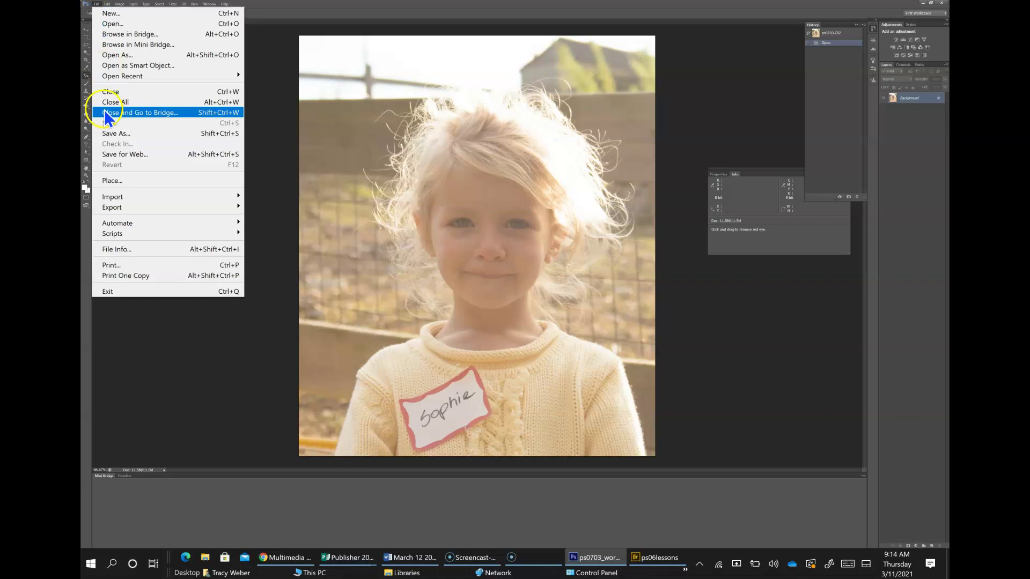
pyautogui.click(126, 91)
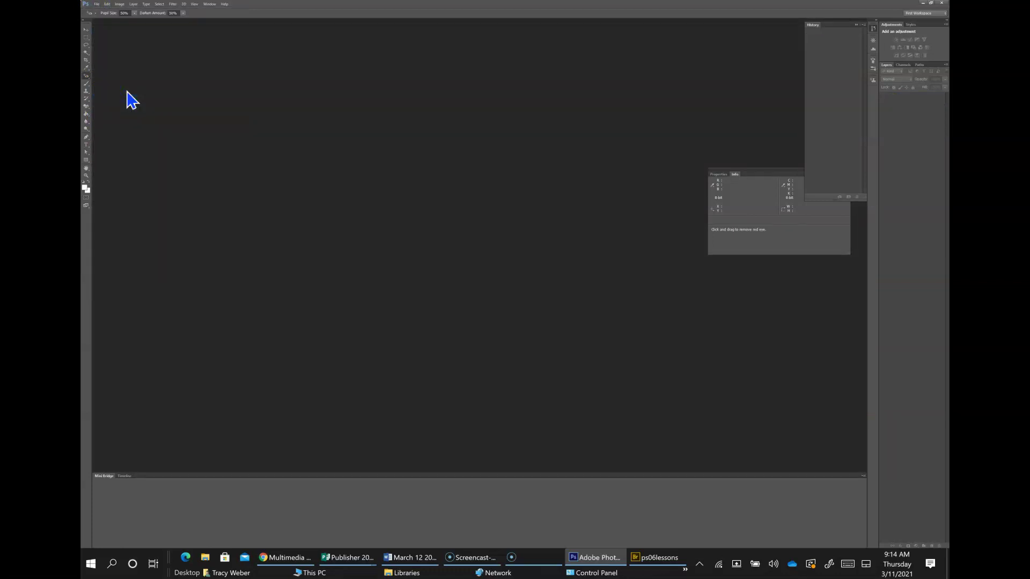
pyautogui.click(97, 5)
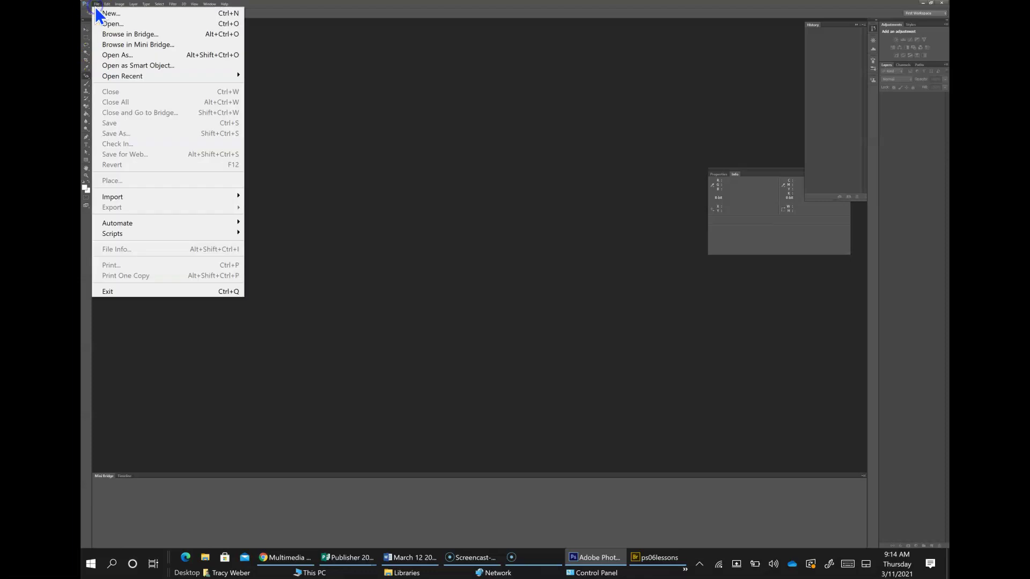
pyautogui.click(113, 35)
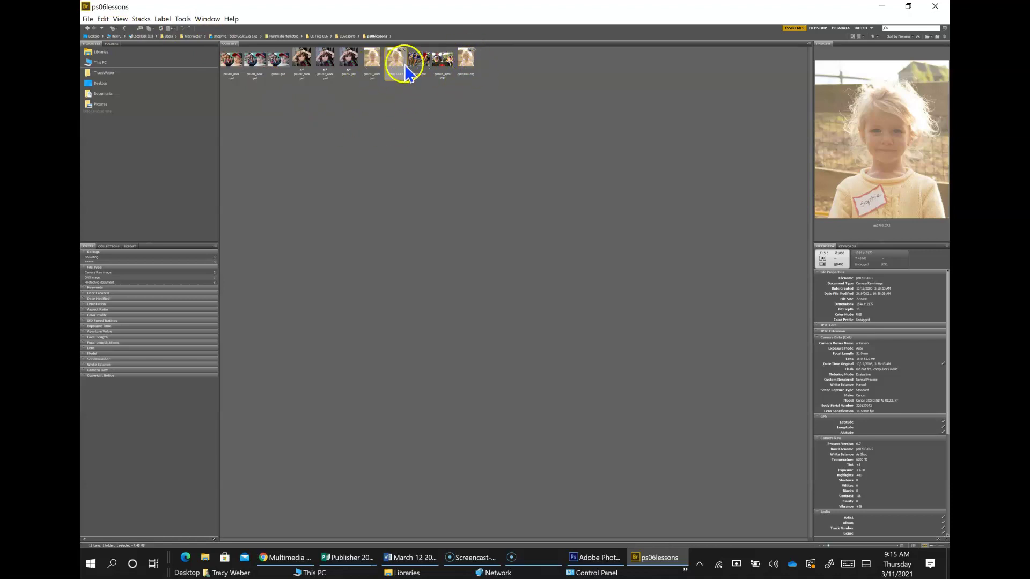
pyautogui.doubleClick(467, 60)
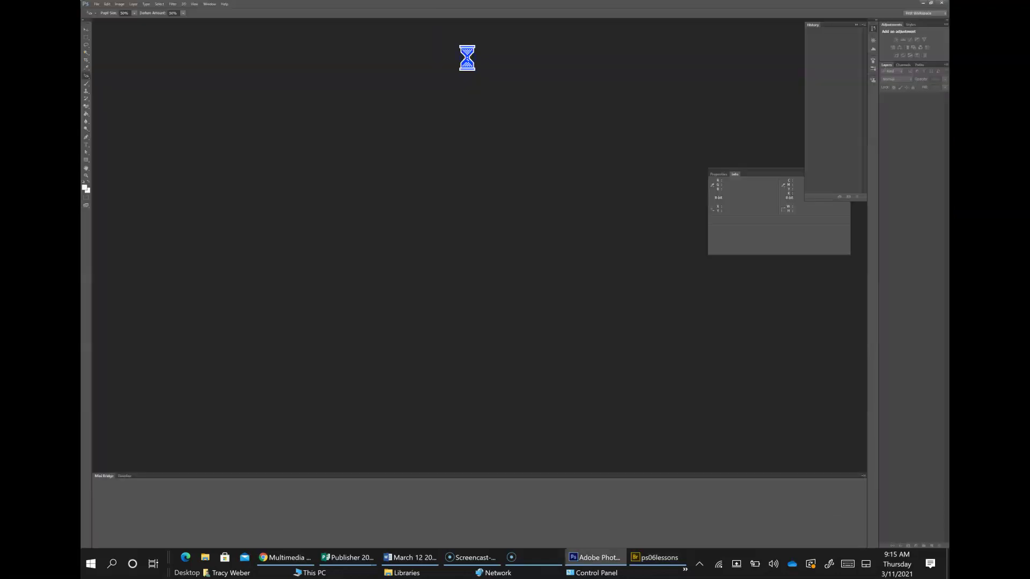